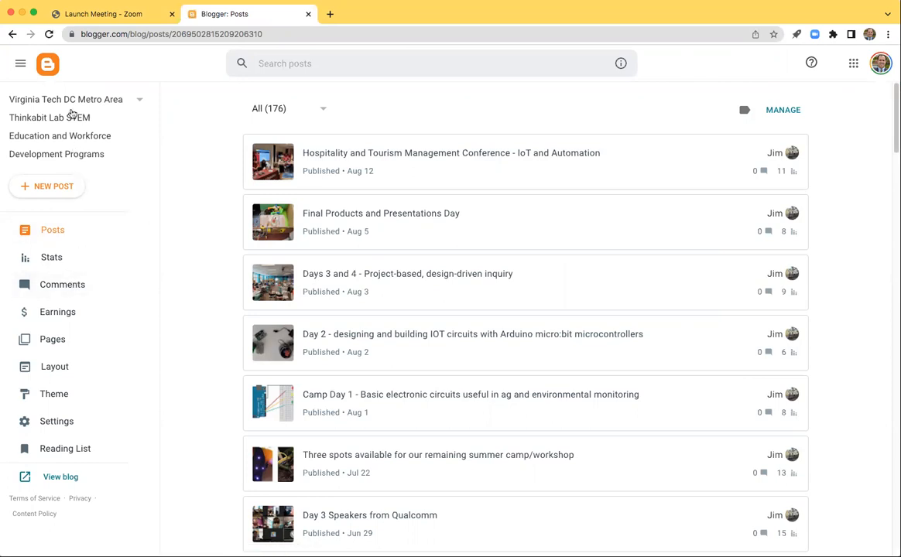
Step: Start creating a new blog and title it "South Branch Science Consortium"
left_click(140, 101)
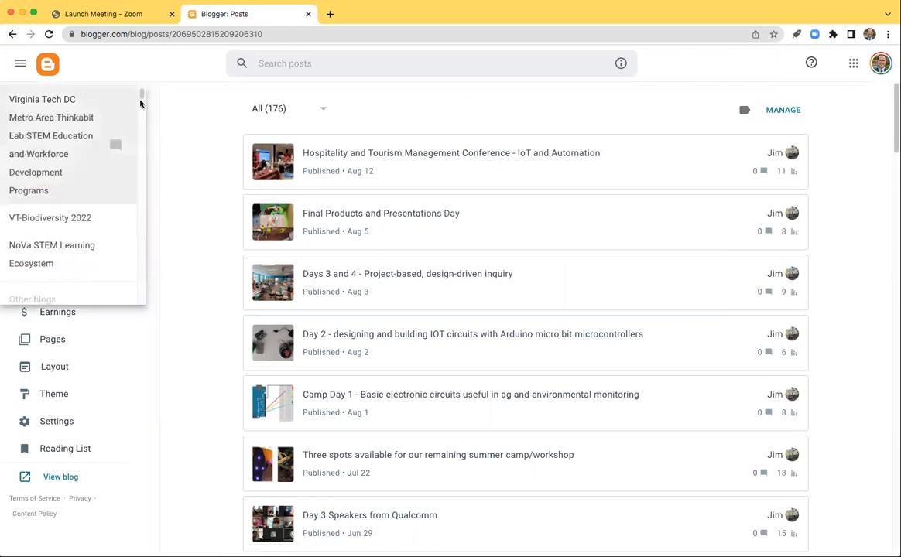
left_click_drag(141, 95, 139, 307)
scroll(43, 296, "down", 1)
left_click(44, 293)
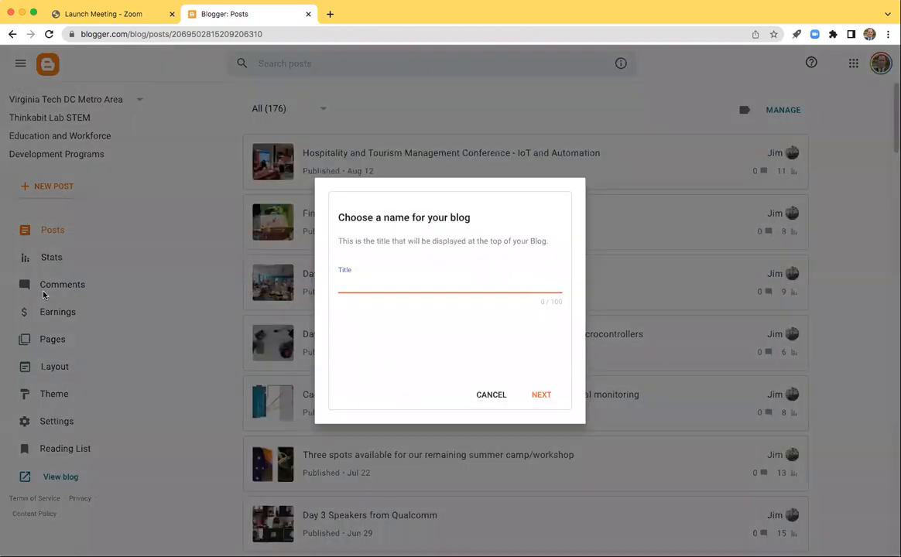
type("South BranchScience ")
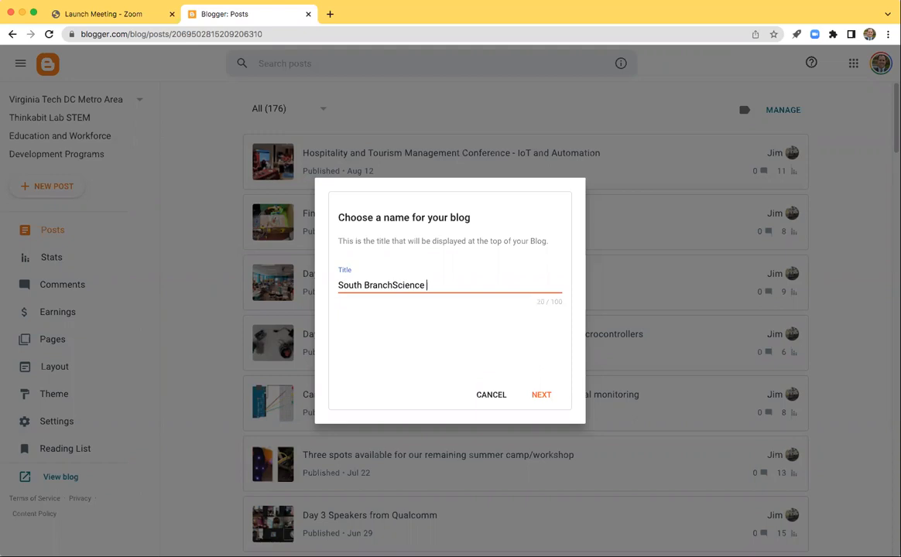
type("Consortium")
left_click(393, 285)
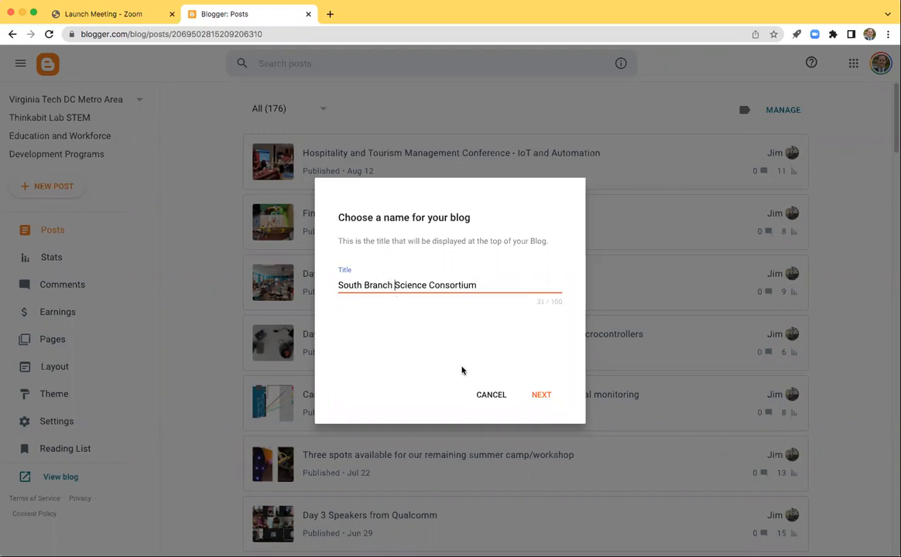
left_click(541, 396)
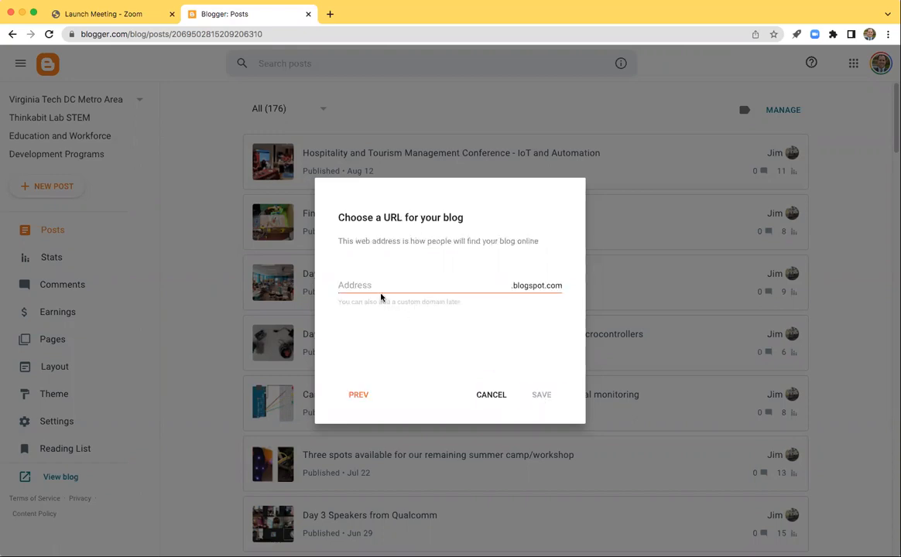
Step: Set the new blog's address to southbranchscience.blogspot.com and save the blog
left_click(362, 286)
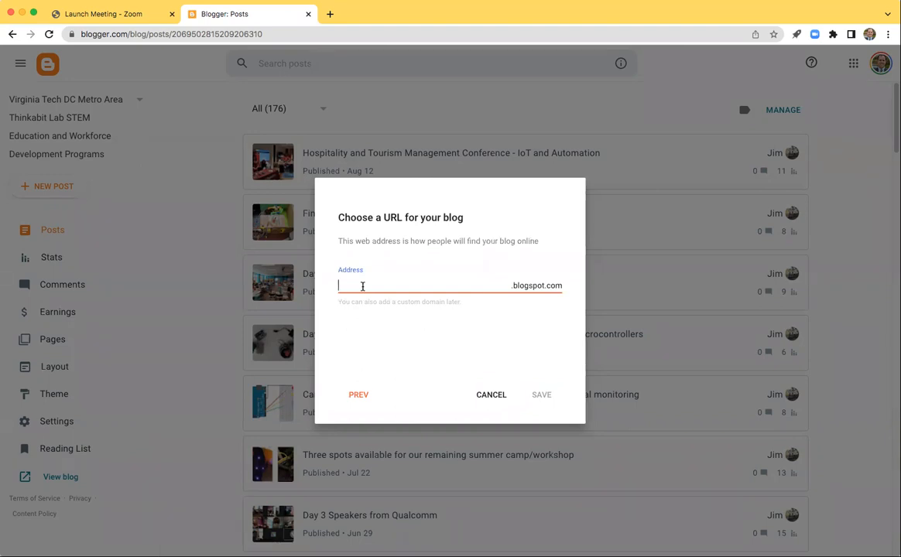
type("southbranchscience")
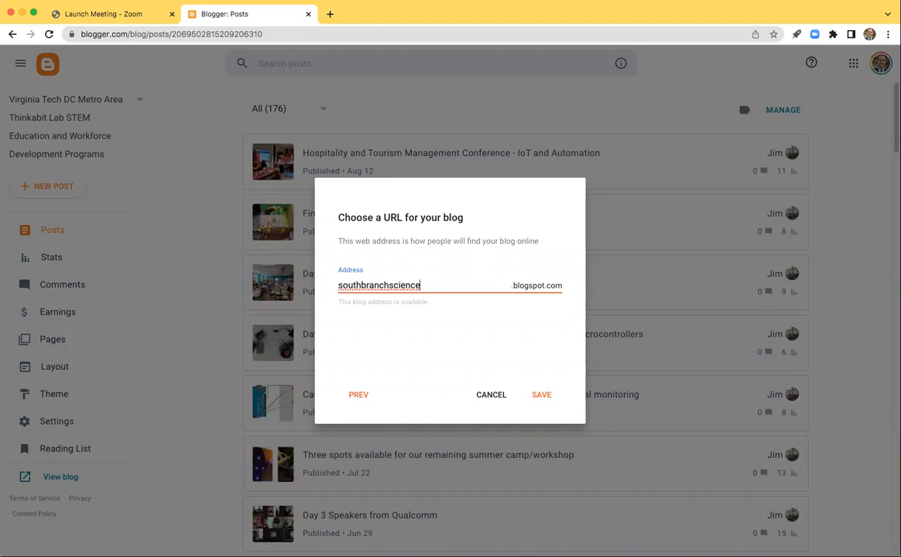
left_click(540, 398)
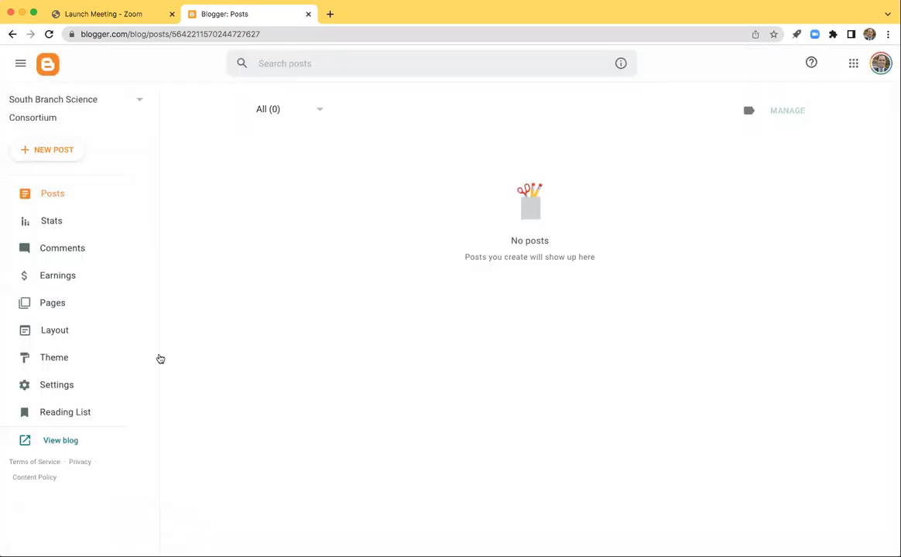
Step: Apply the Bold variant of the Simple theme to the South Branch Science Consortium blog
left_click(59, 360)
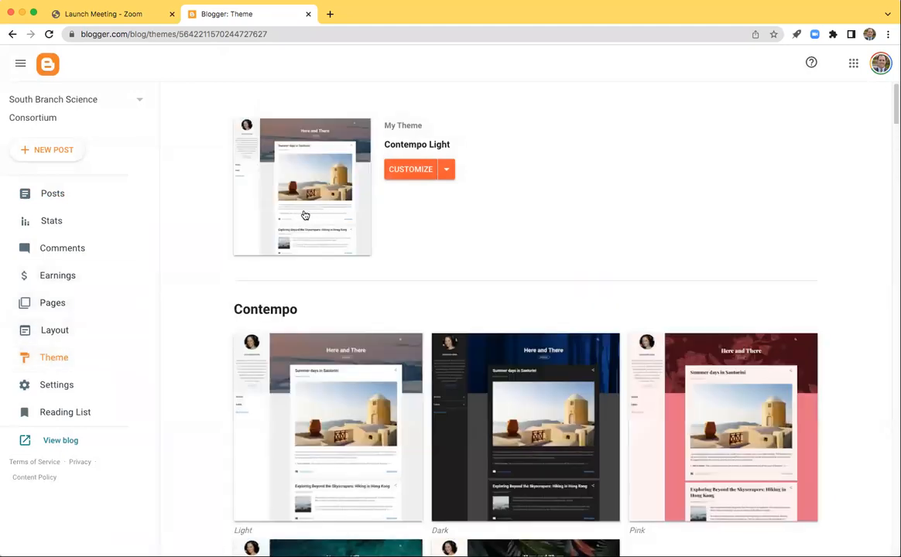
scroll(305, 215, "down", 6)
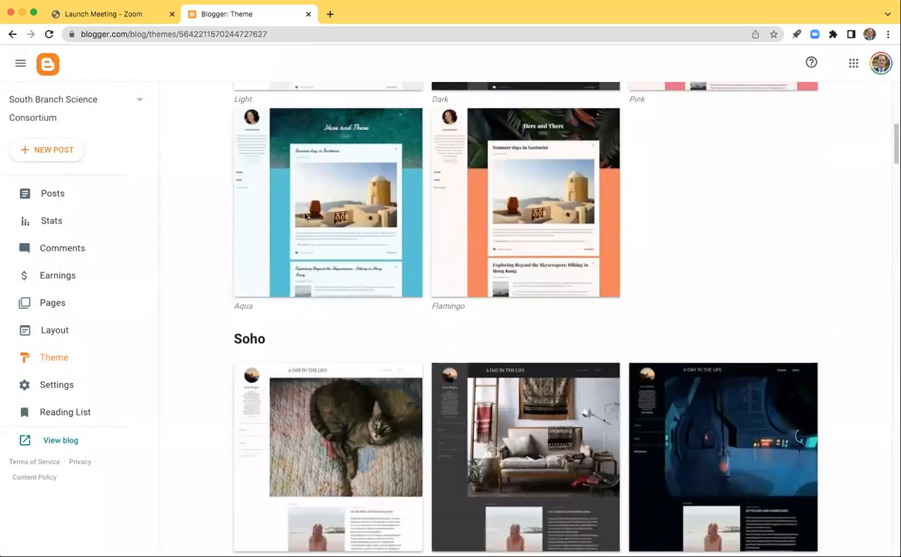
scroll(305, 217, "down", 6)
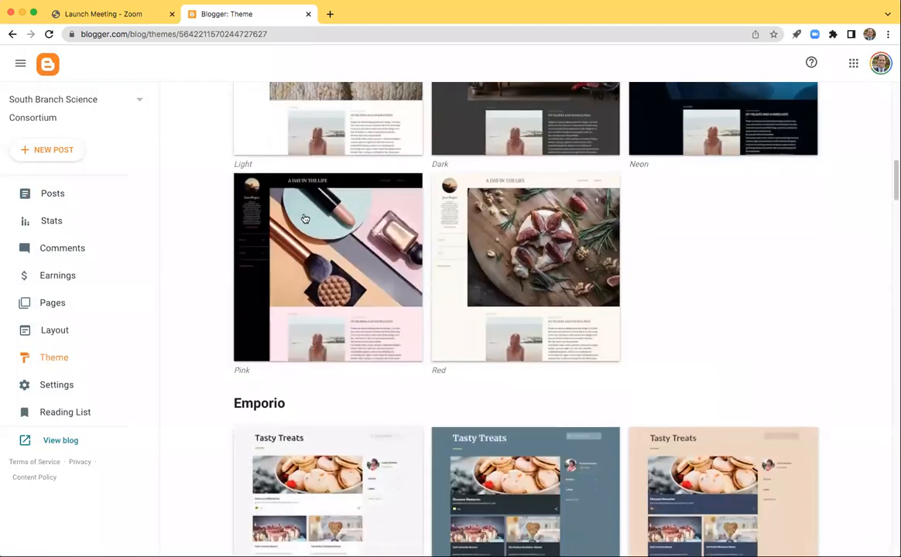
scroll(305, 219, "down", 3)
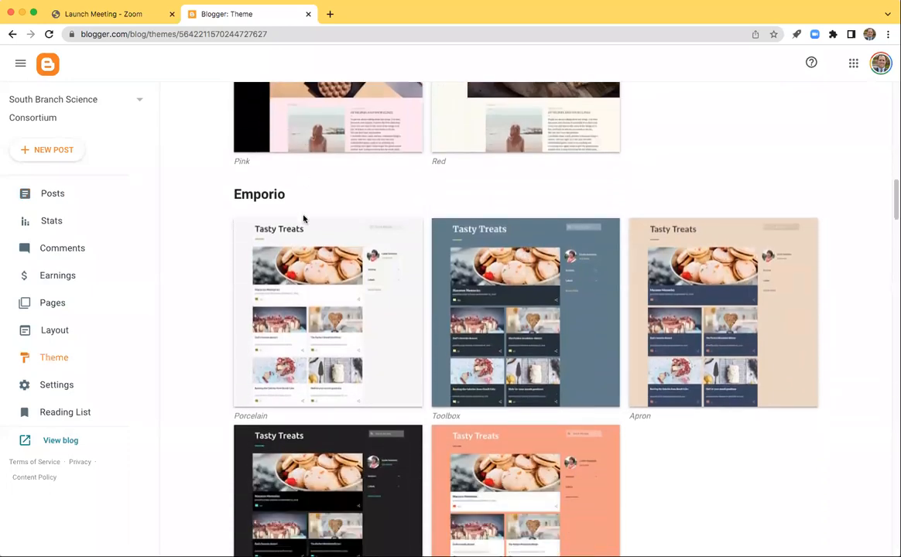
scroll(305, 219, "down", 5)
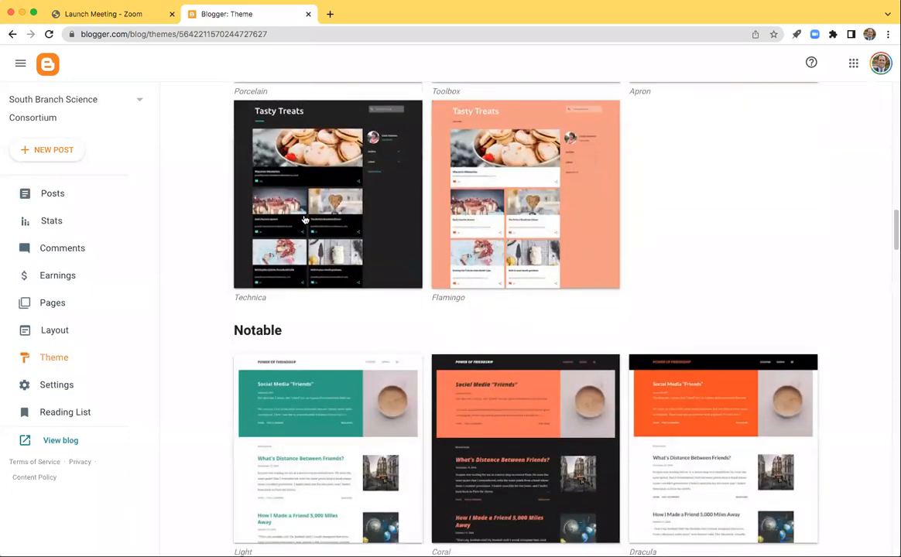
scroll(305, 219, "down", 7)
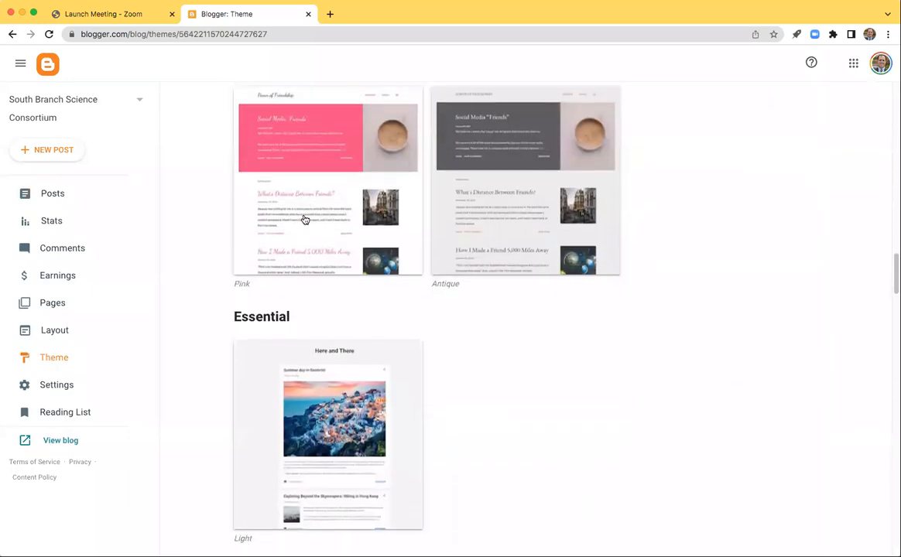
scroll(305, 219, "down", 4)
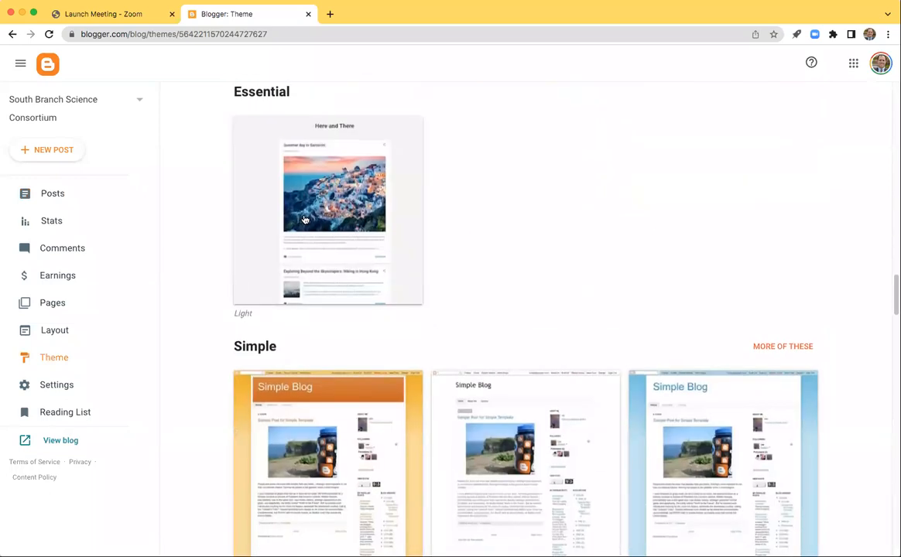
scroll(305, 220, "down", 1)
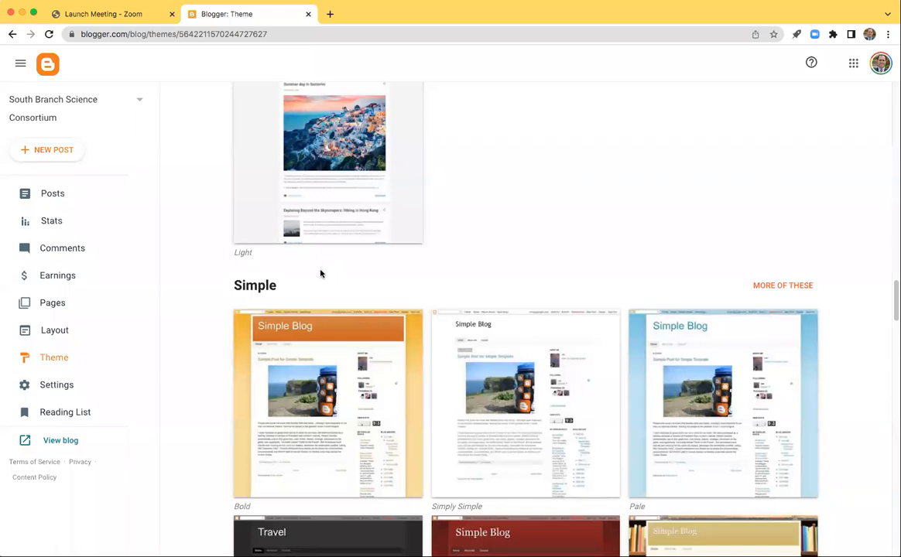
scroll(328, 348, "down", 1)
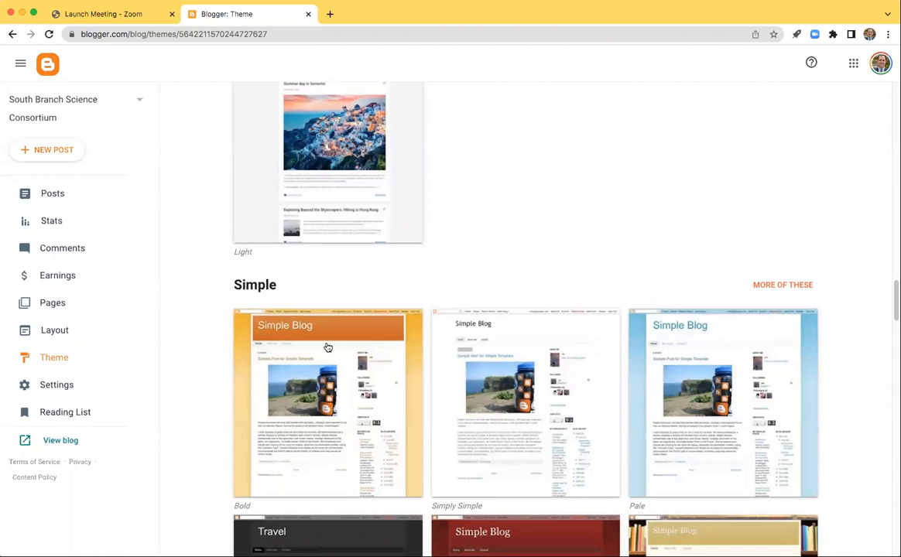
left_click(328, 348)
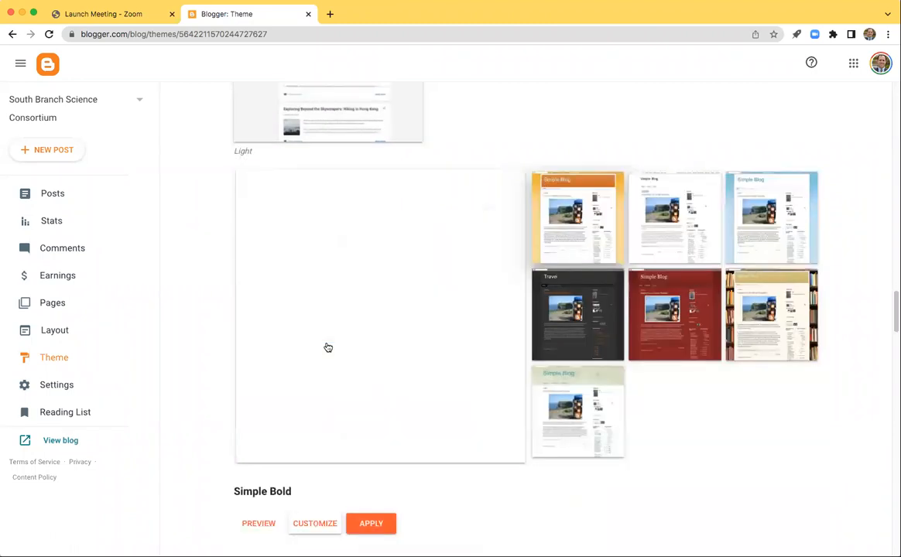
left_click(371, 523)
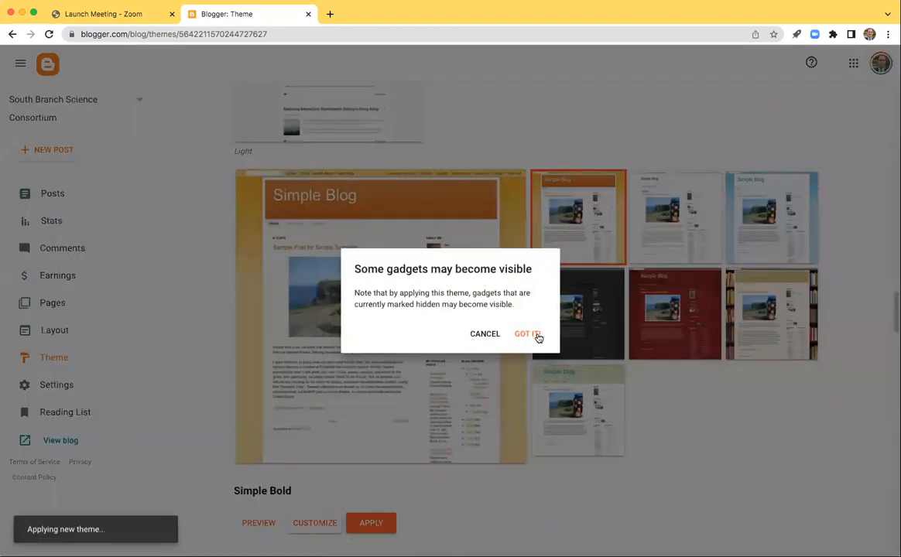
left_click(528, 334)
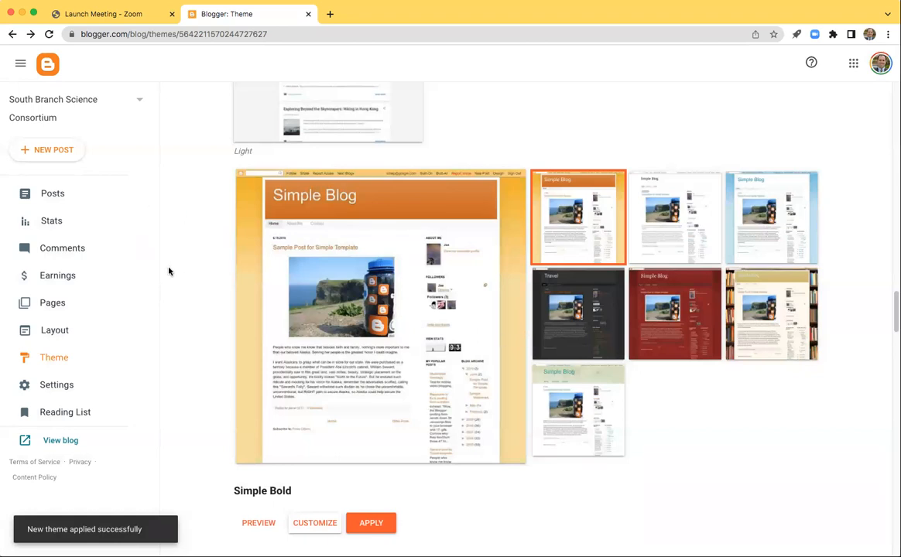
Step: Create a new post titled "Welcome to the South Branch Science Consortium"
left_click(55, 194)
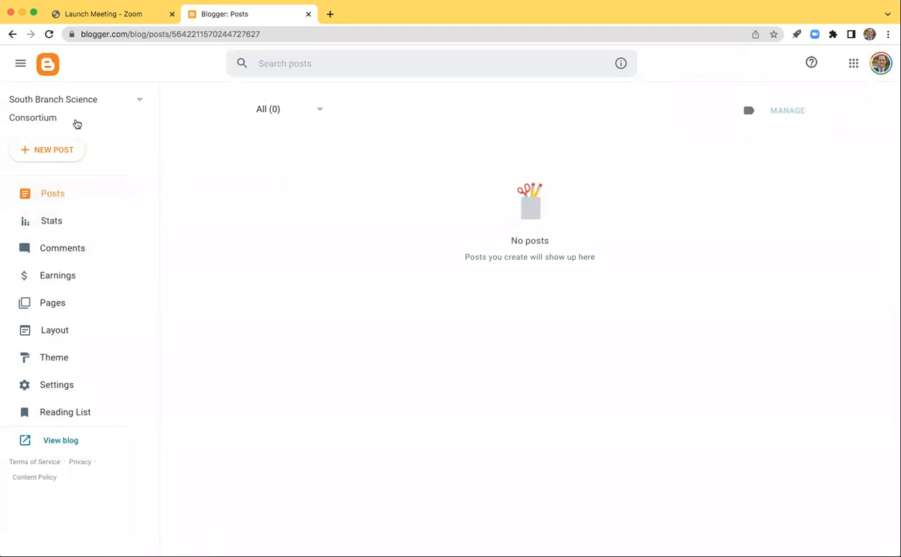
left_click(64, 147)
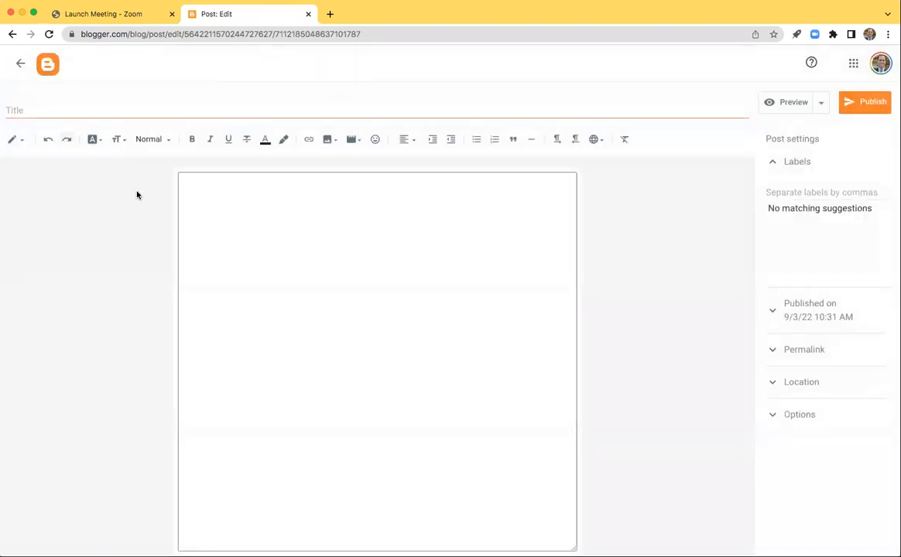
left_click(96, 106)
type("Welcome to the South Banch Science Consortium")
left_click(102, 110)
type("r")
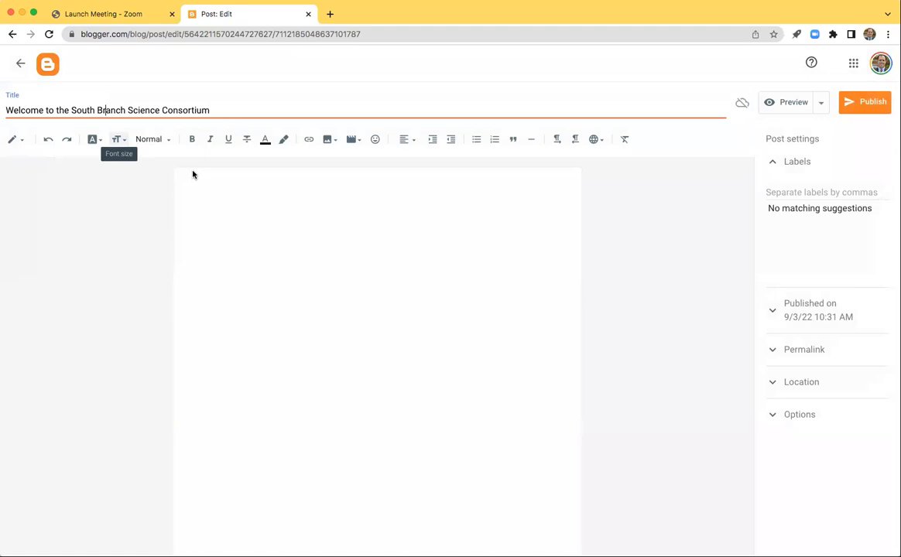
Step: Copy the post title into the body as the opening sentence and add the placeholder "{Edit Later}" below it
left_click(195, 182)
left_click_drag(213, 110, 4, 108)
key("super+c")
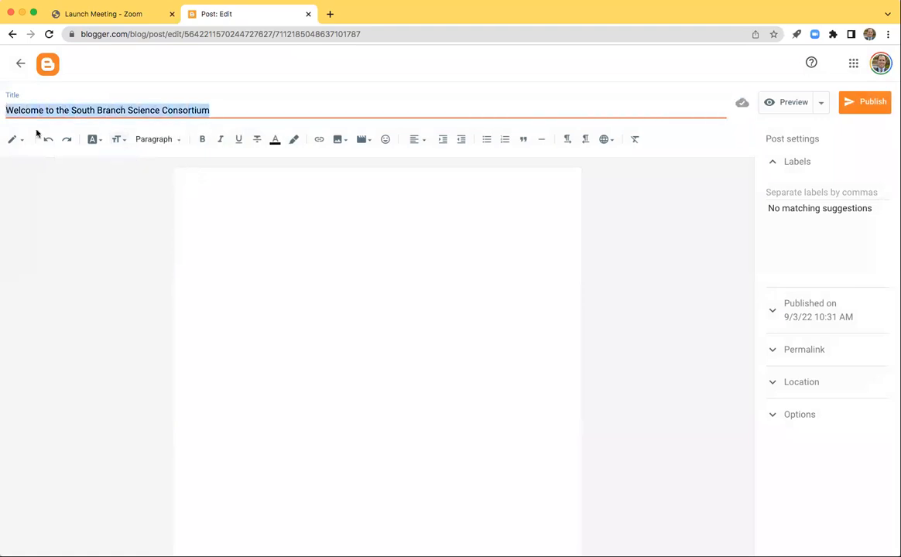
left_click(187, 193)
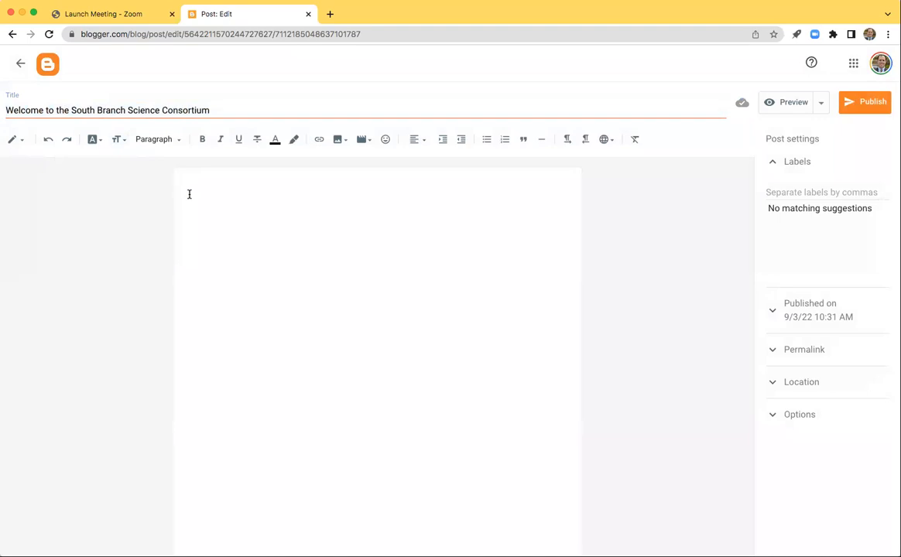
key("super+v")
key("Return")
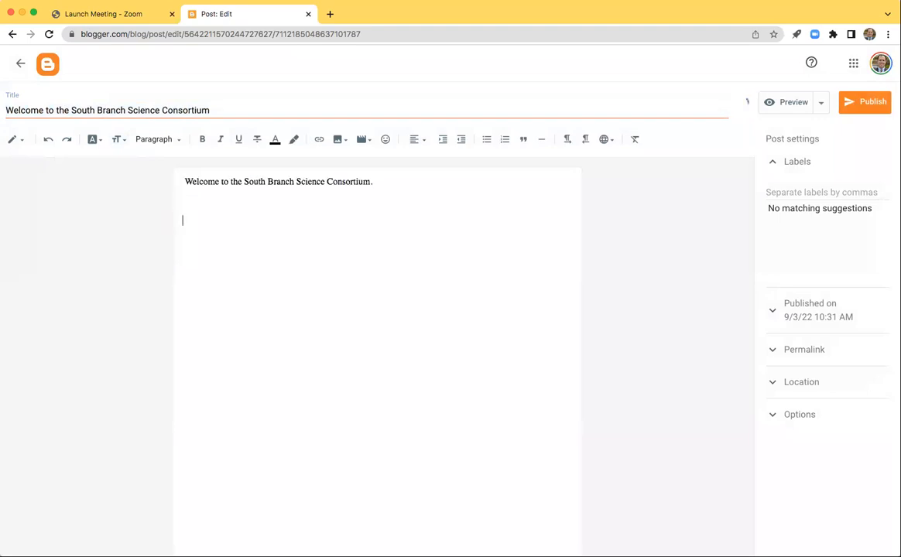
type("{Edit Later}")
Step: Publish the welcome post and open the live blog to view it
left_click(820, 106)
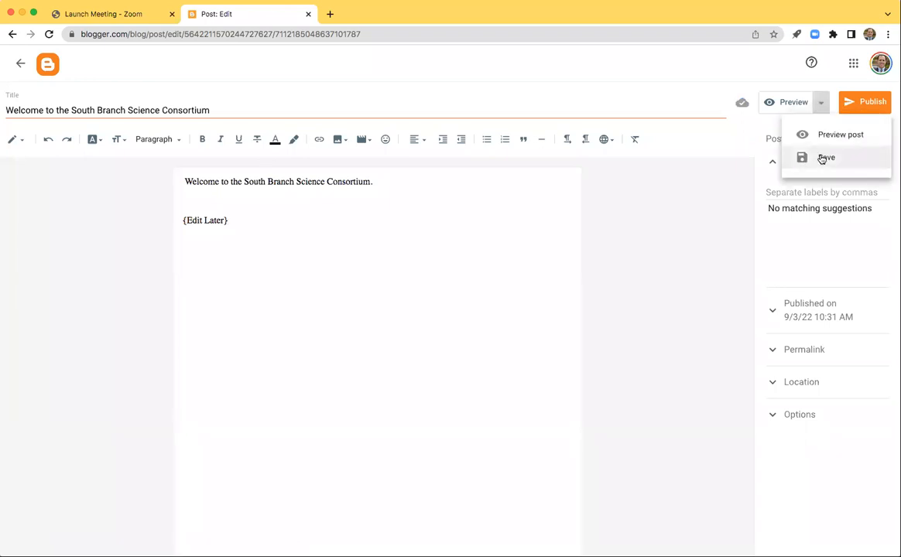
left_click(874, 104)
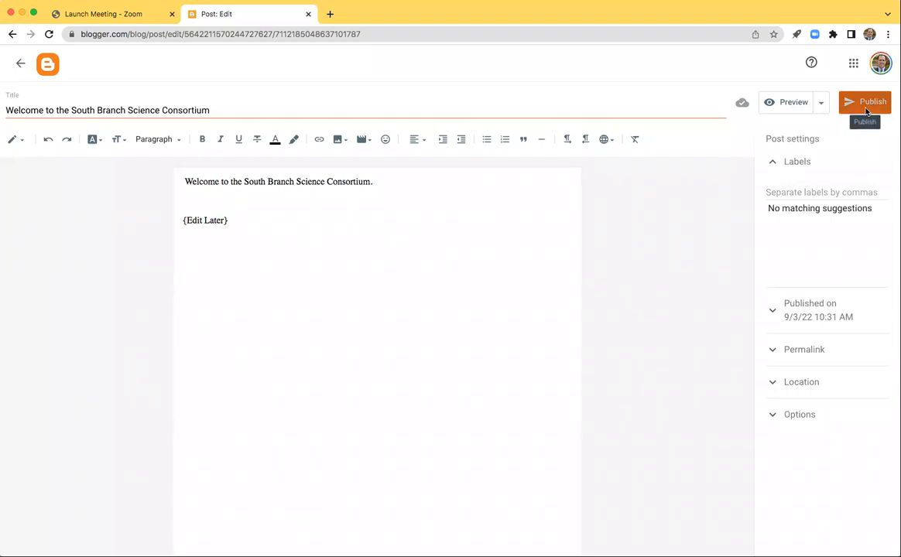
left_click(867, 111)
left_click(492, 328)
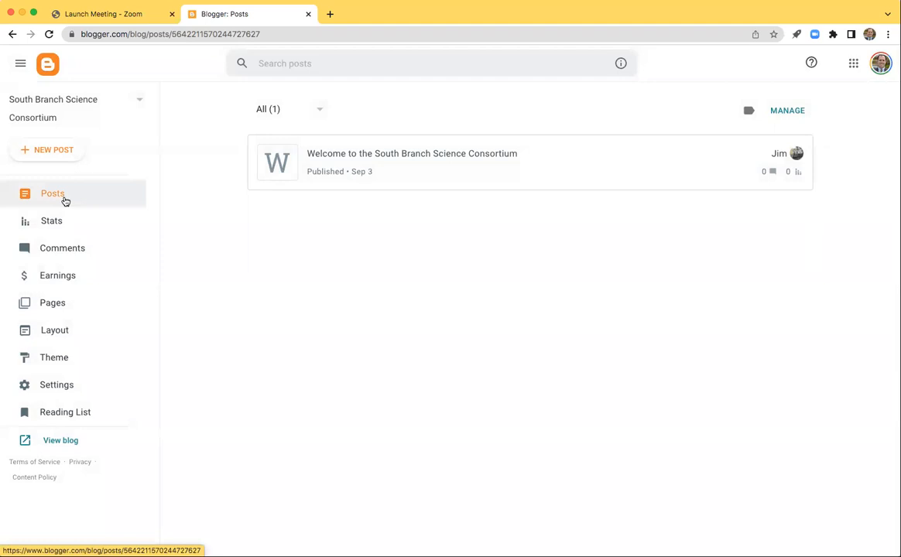
left_click(60, 441)
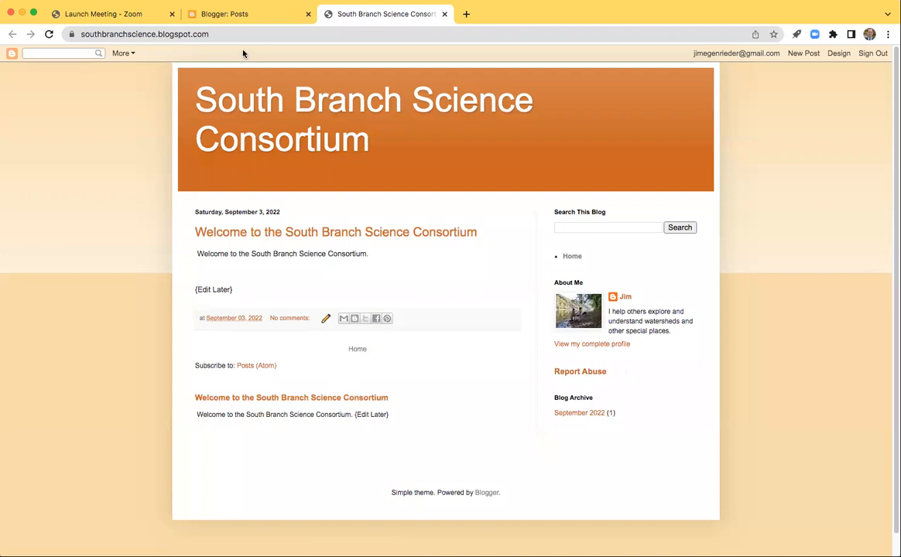
Step: Return to the blog's post management and create another post titled "Water shoes"
left_click(242, 14)
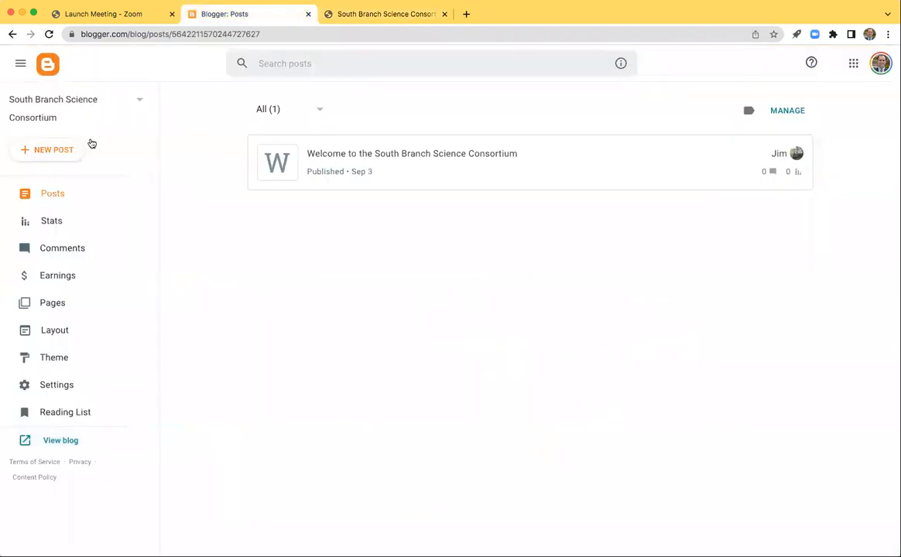
left_click(90, 145)
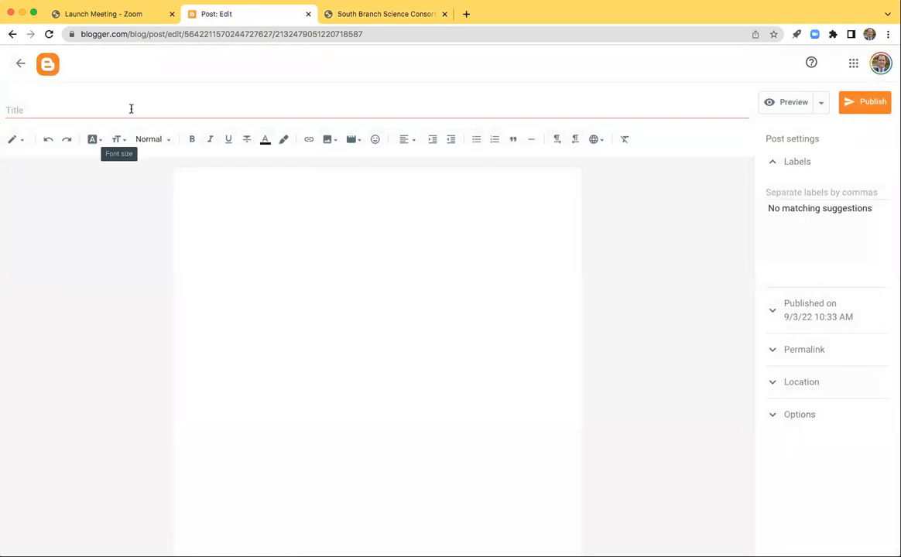
left_click(131, 109)
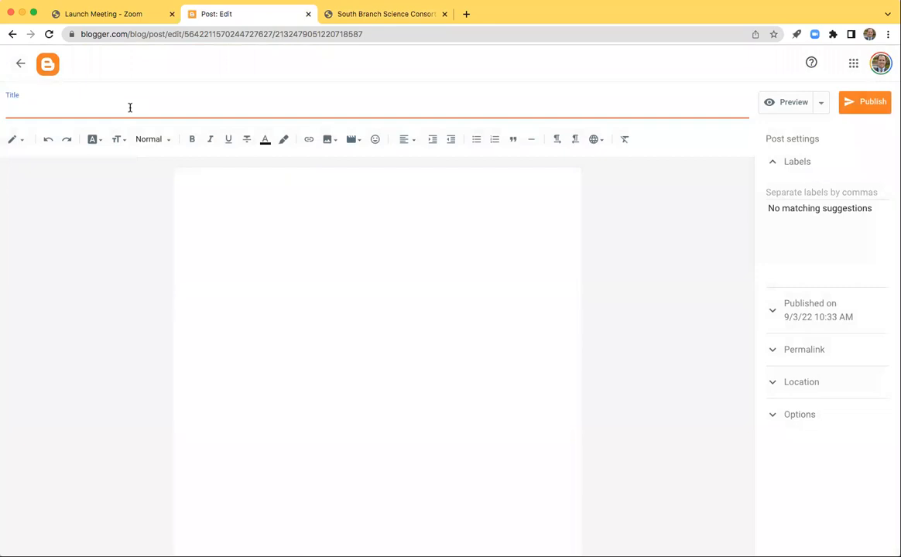
type("Water shoes")
Step: Write the body text "I'm not happy with any water shoe I've found, but I have found aKeen shoe that seems to outperform others."
left_click(217, 192)
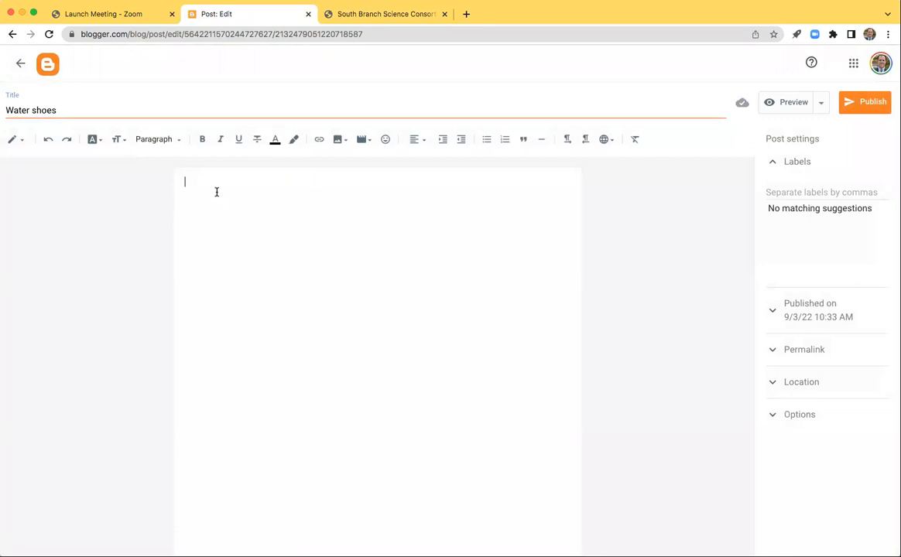
type("I'm not happy with any water shoe")
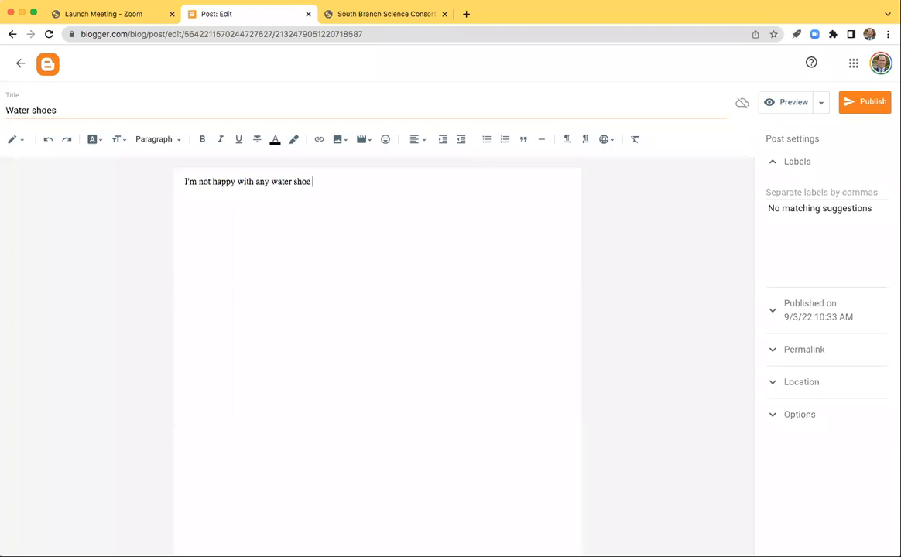
type(" I've found")
type(", but I have found a")
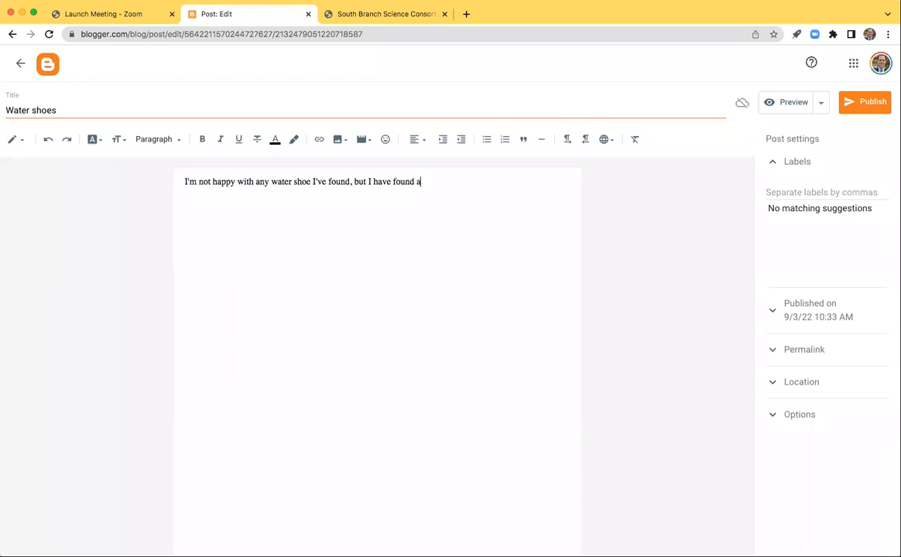
type("Keen shoe that seems to")
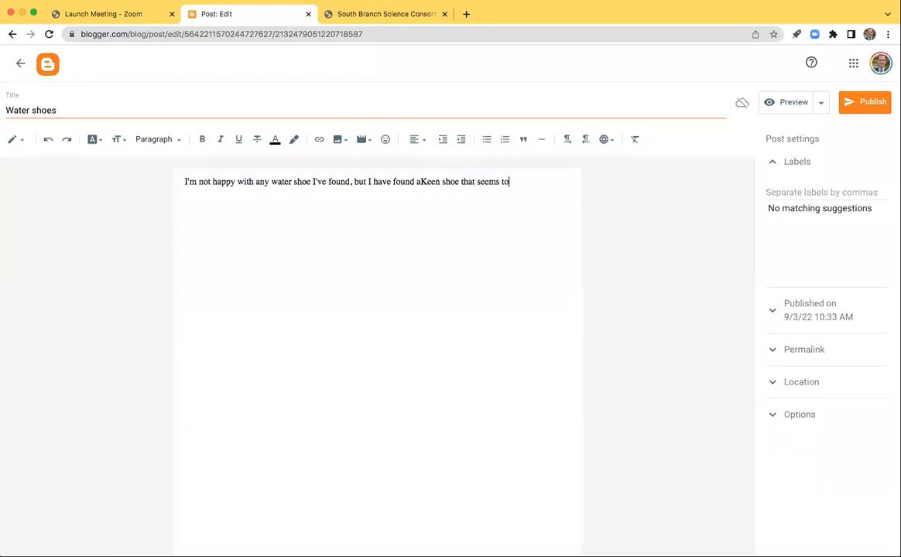
type(" outperform others.")
key("Return")
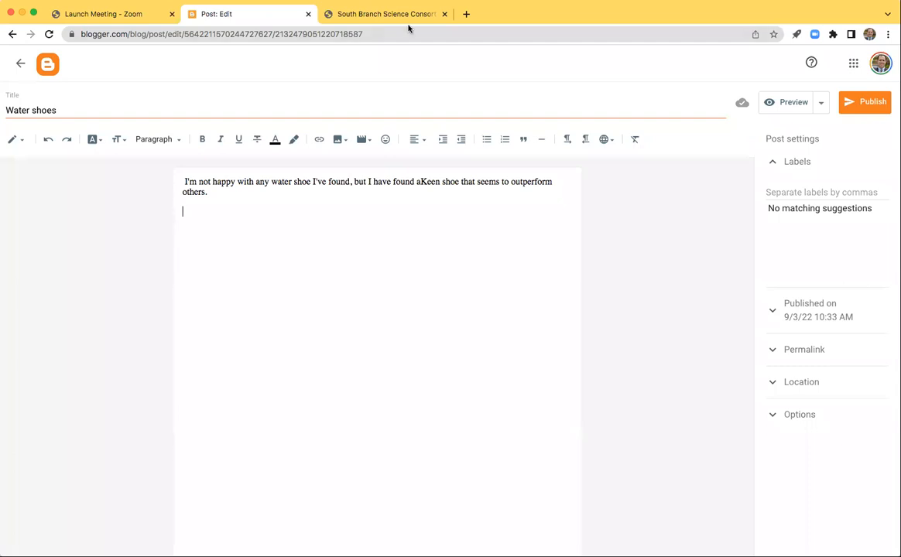
Step: Search Google for "keen water shoe" in a new browser tab
left_click(466, 15)
left_click(458, 34)
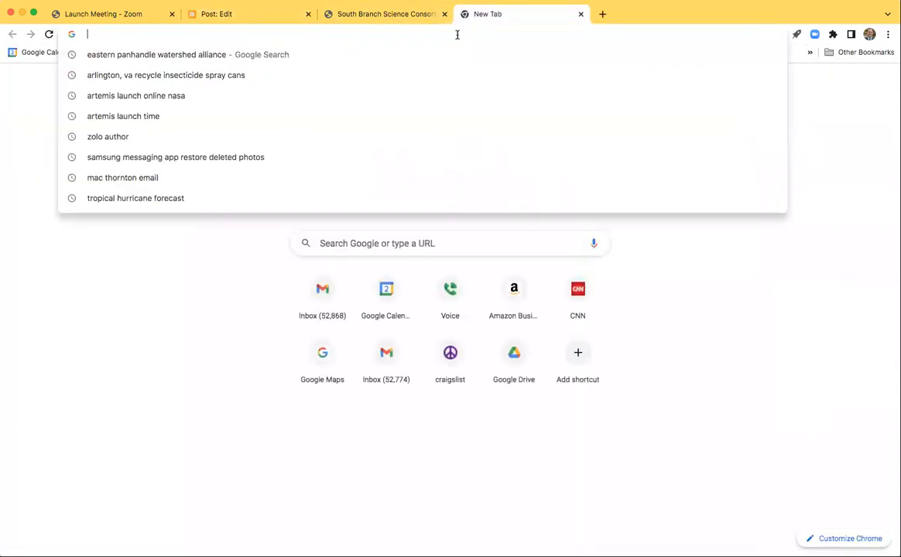
type("kee")
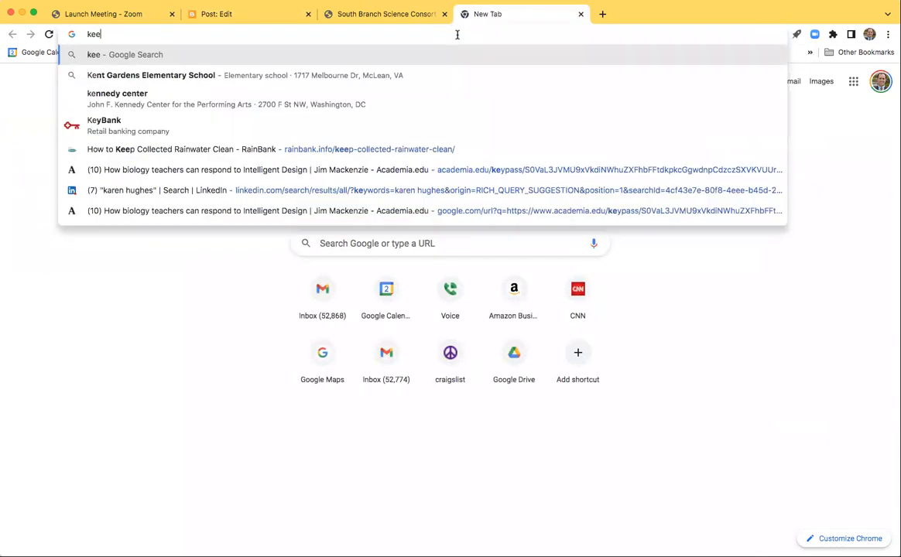
type("n")
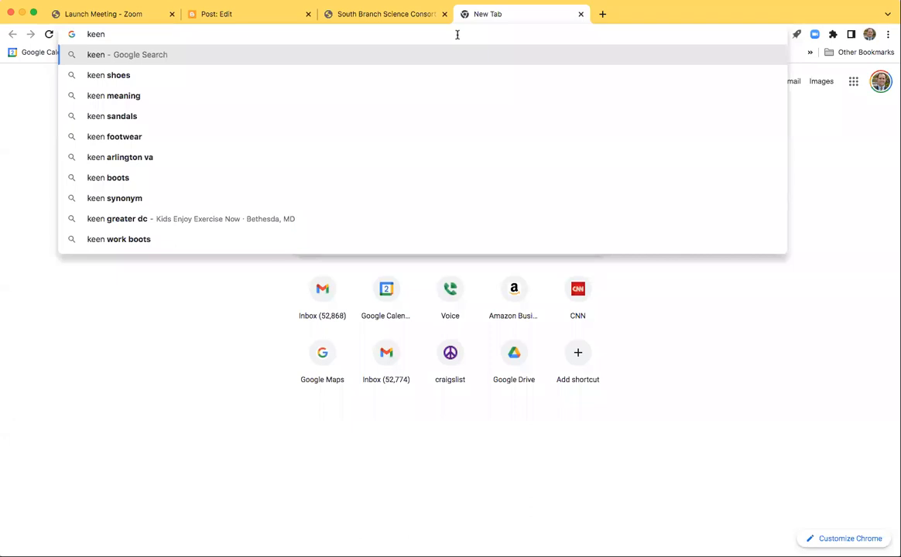
type(" water sh")
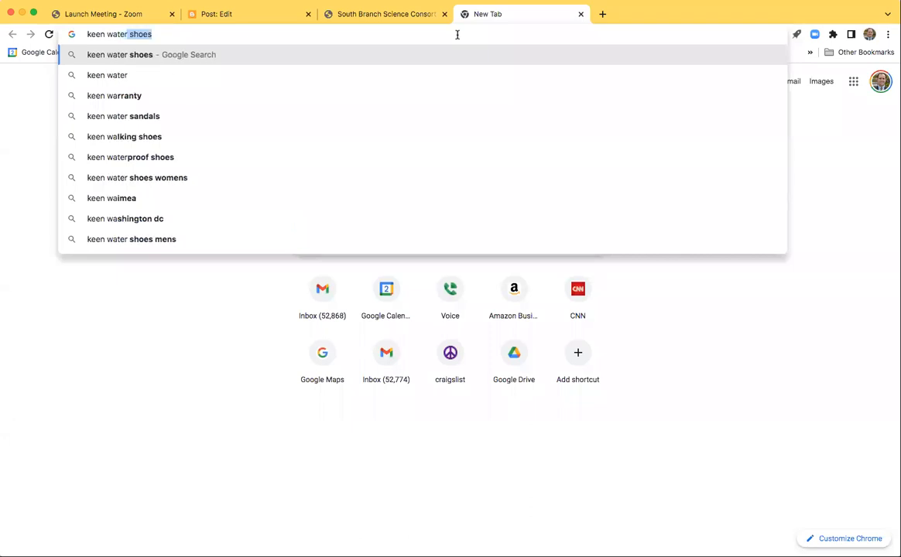
type("oe")
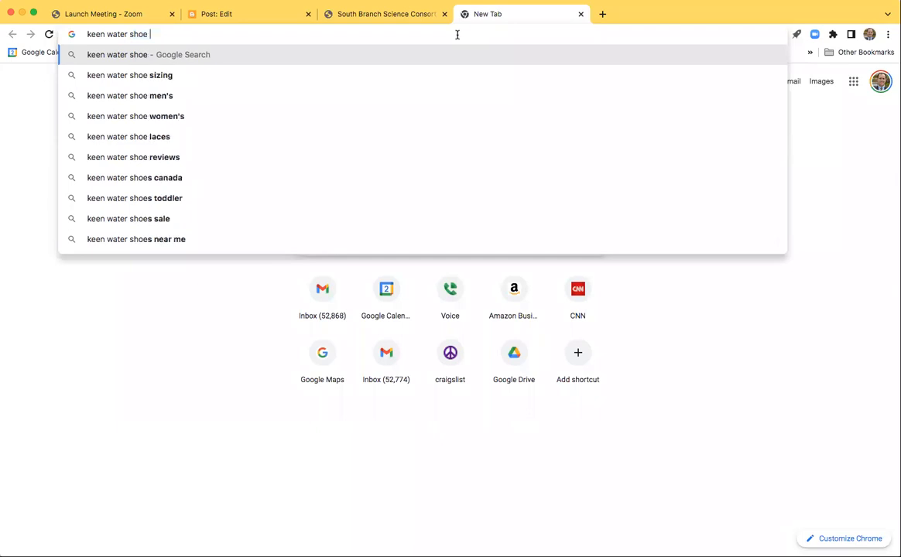
key("Return")
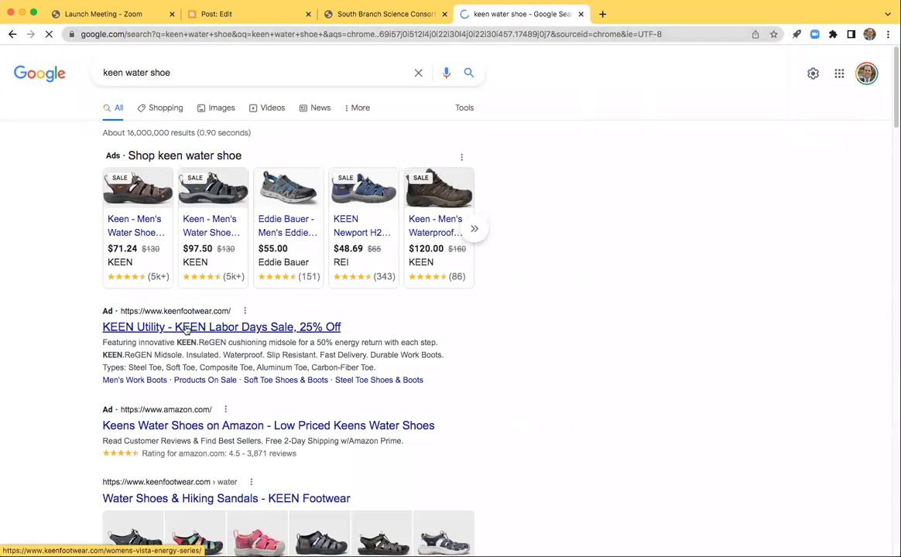
Step: Open the KEEN Utility Labor Days Sale result and filter the Vista Energy work sneakers by gender Men
left_click(186, 330)
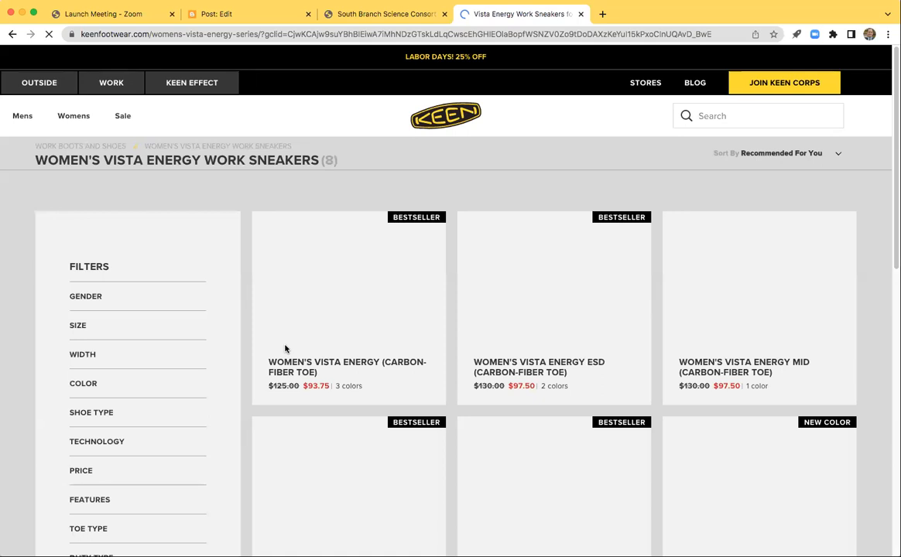
scroll(466, 351, "down", 1)
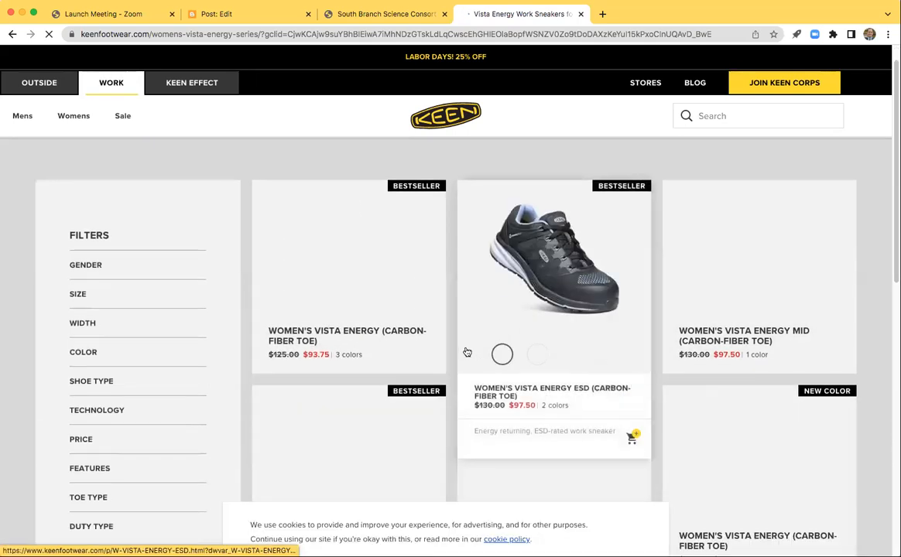
scroll(467, 352, "down", 5)
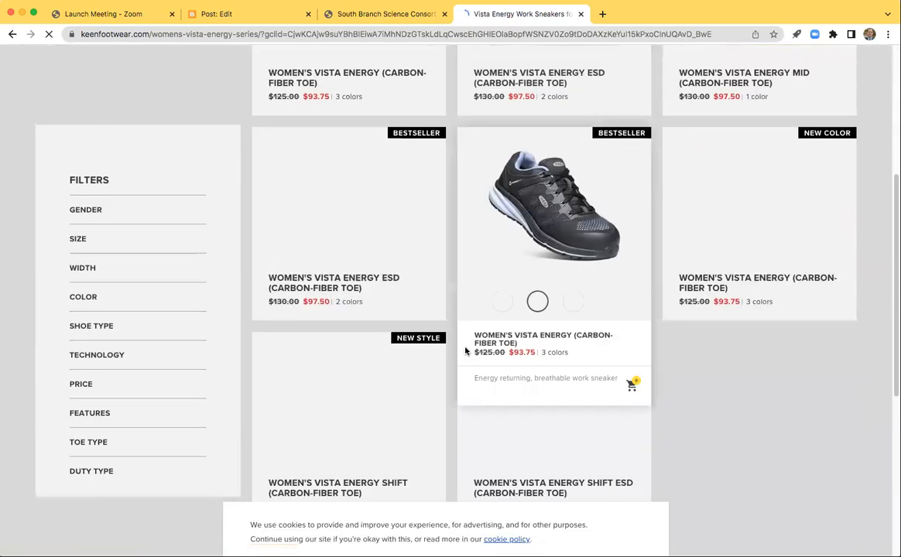
scroll(466, 353, "down", 3)
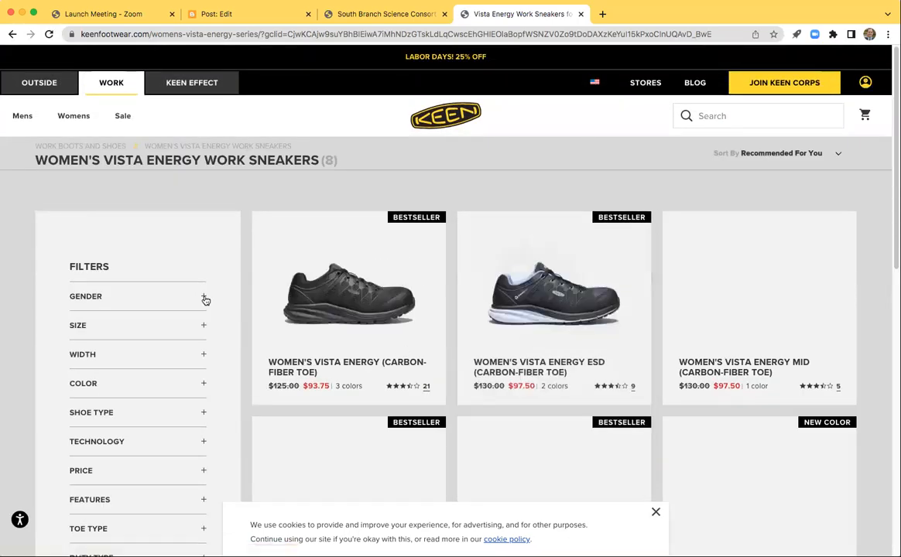
left_click(203, 297)
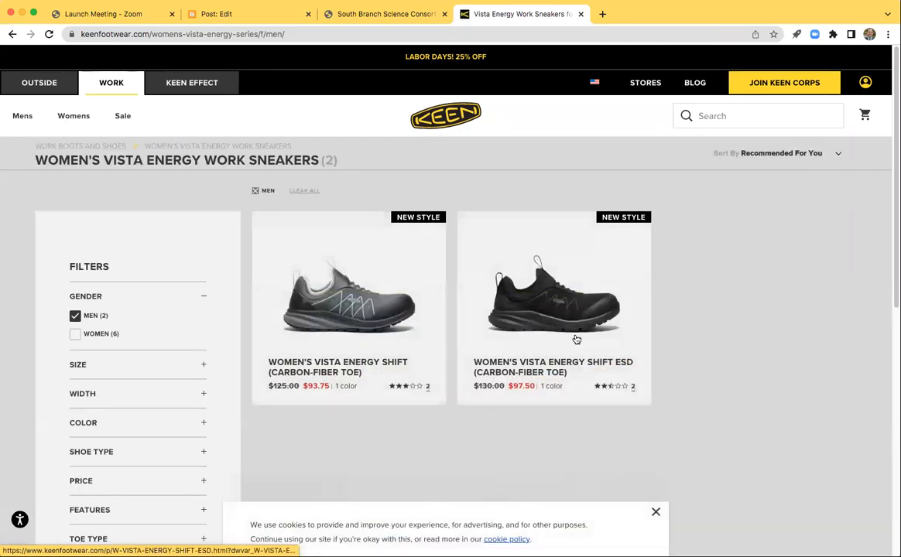
mouse_move(578, 348)
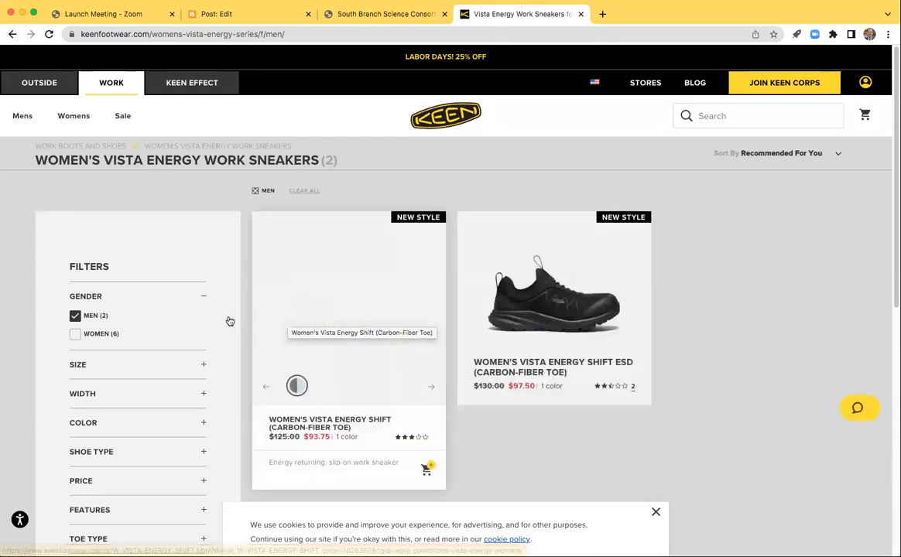
mouse_move(579, 376)
scroll(581, 379, "down", 1)
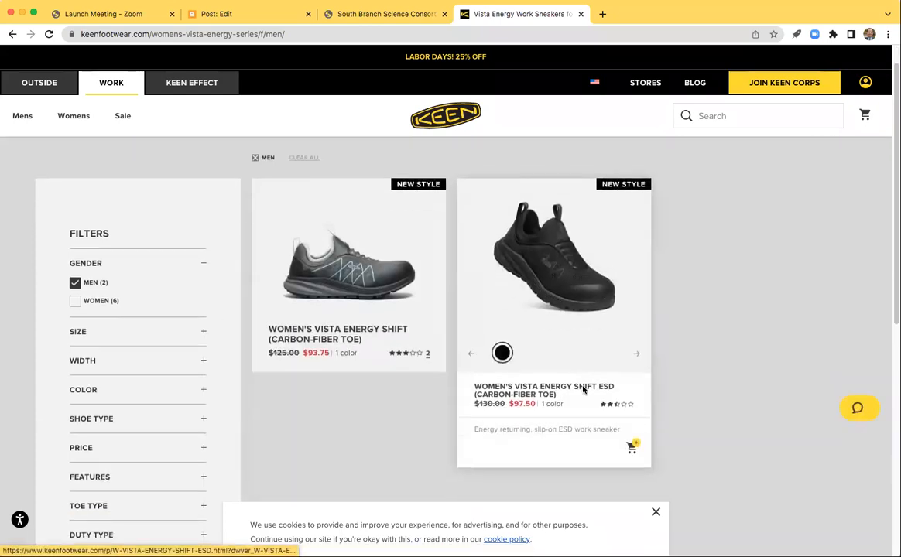
scroll(584, 389, "up", 1)
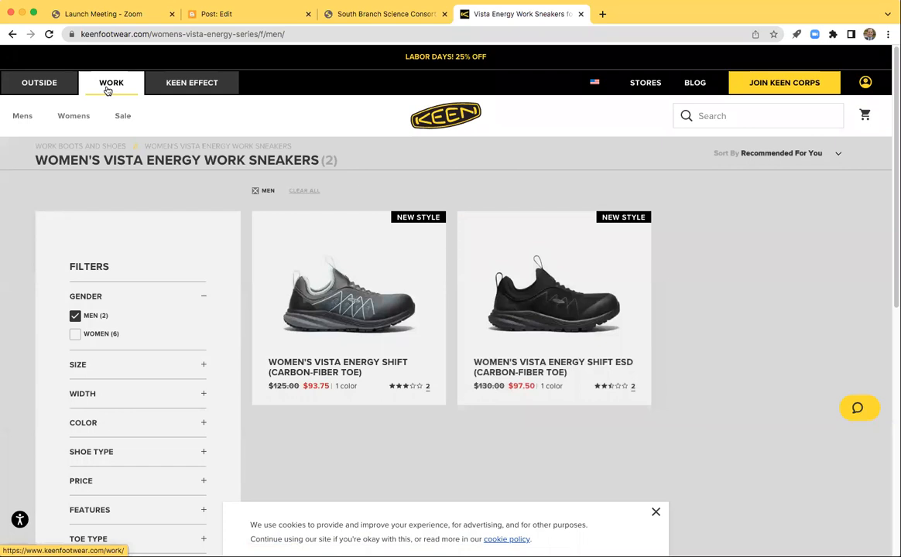
Step: Browse KEEN's men's work footwear and search the site for "KEEN Utility Men's Atlanta 2 Cooler"
left_click(108, 86)
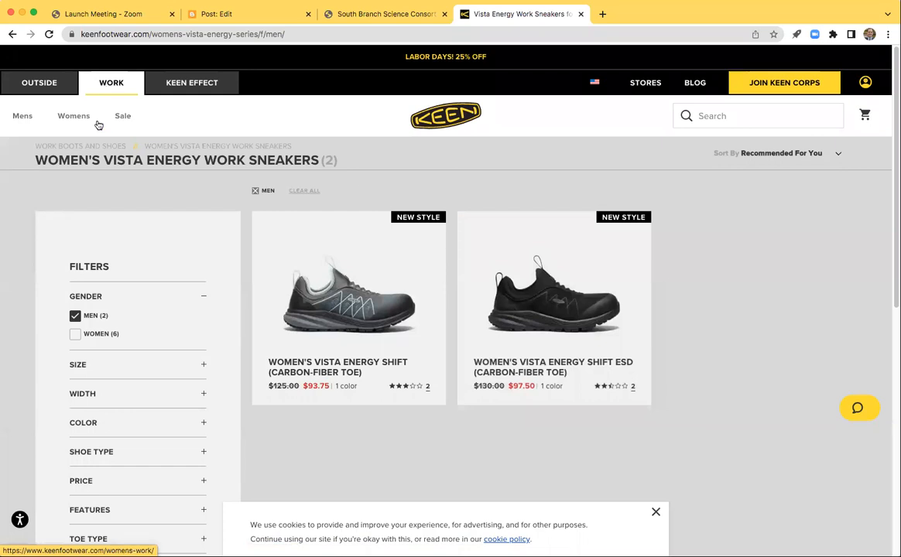
mouse_move(28, 117)
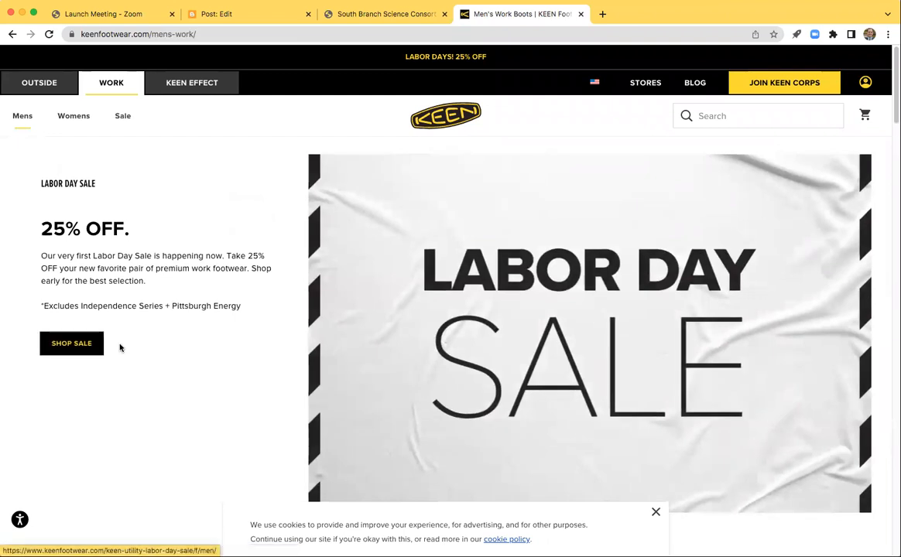
scroll(156, 333, "down", 5)
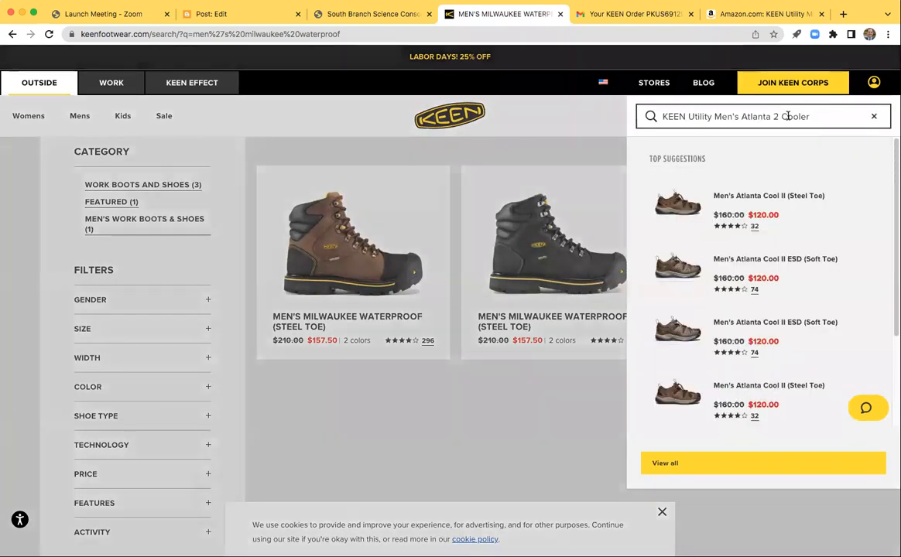
key("Return")
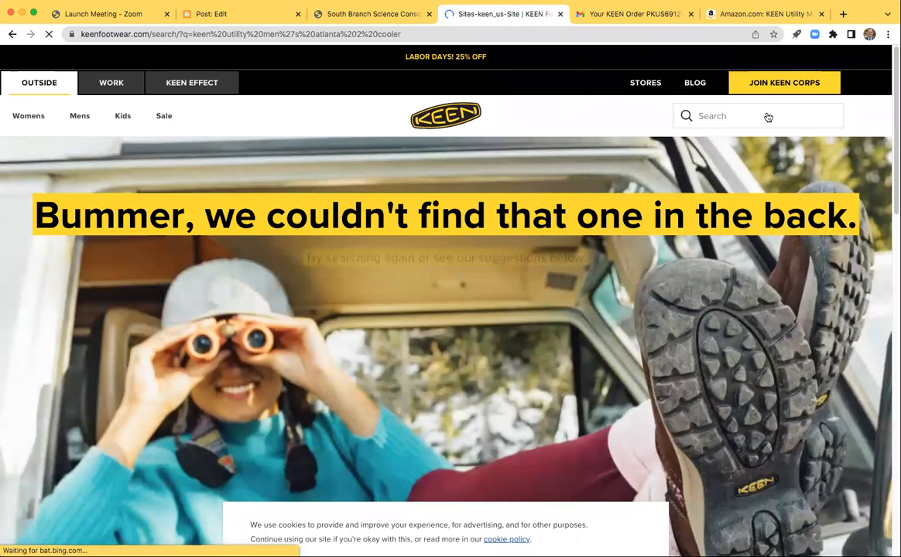
Step: Switch to the Amazon listing of the KEEN Utility Men's Atlanta 2 Cooler shoe and view its size options
left_click(734, 15)
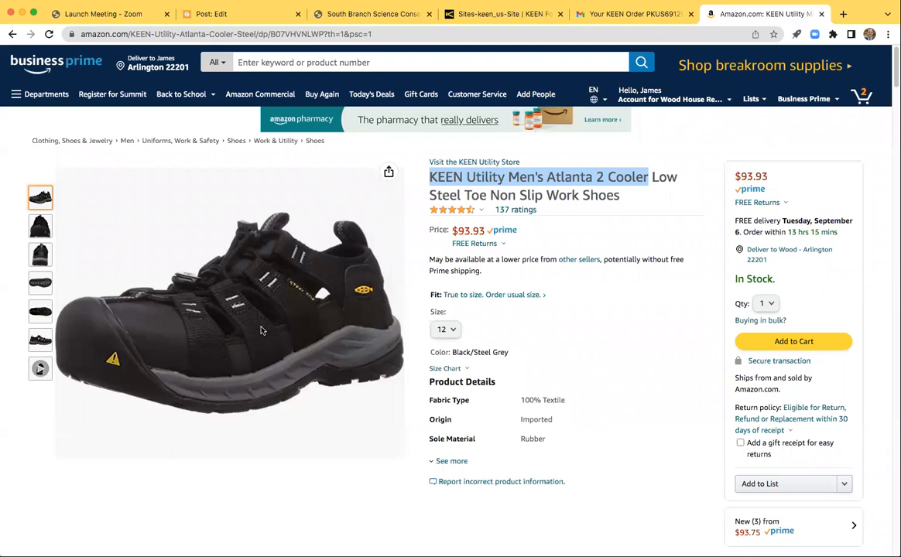
left_click(445, 329)
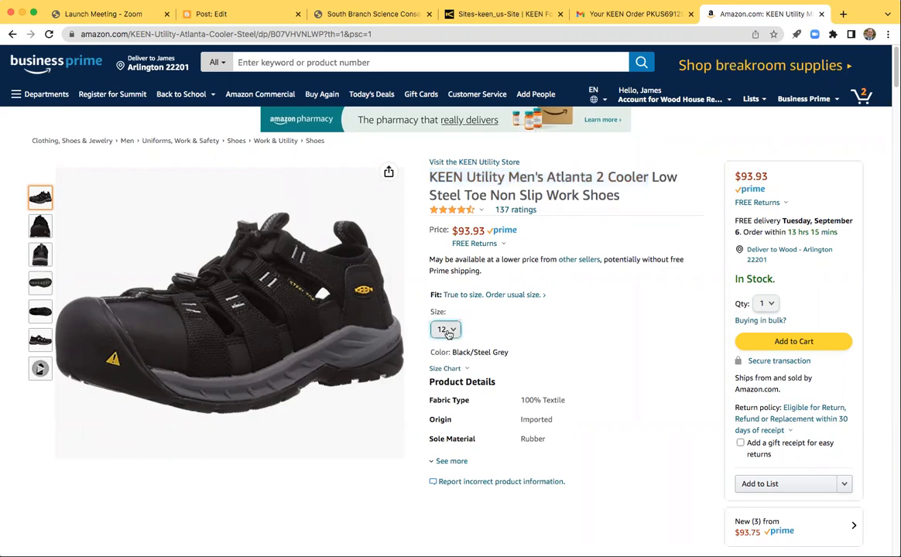
scroll(441, 253, "up", 1)
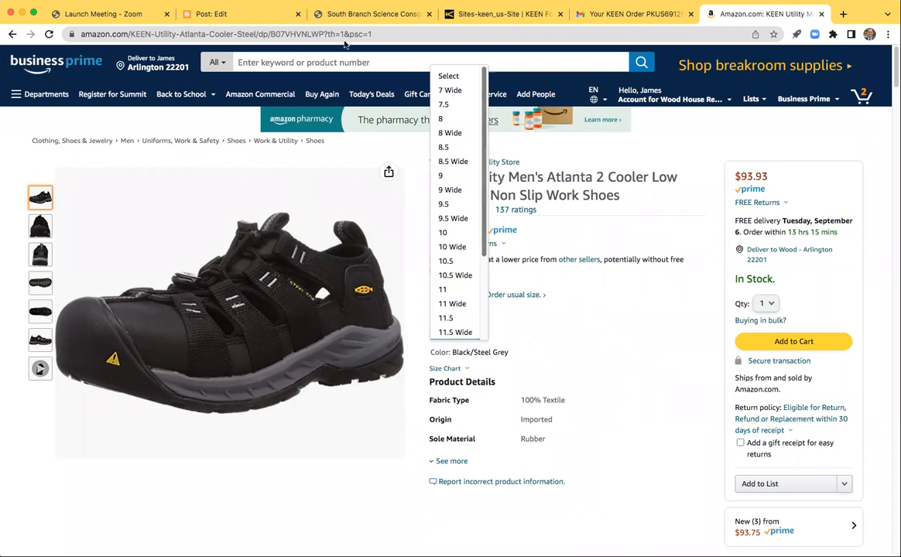
Step: Copy the shoe's product image from the Amazon listing and paste it below the text of the "Water shoes" post in Blogger
right_click(240, 304)
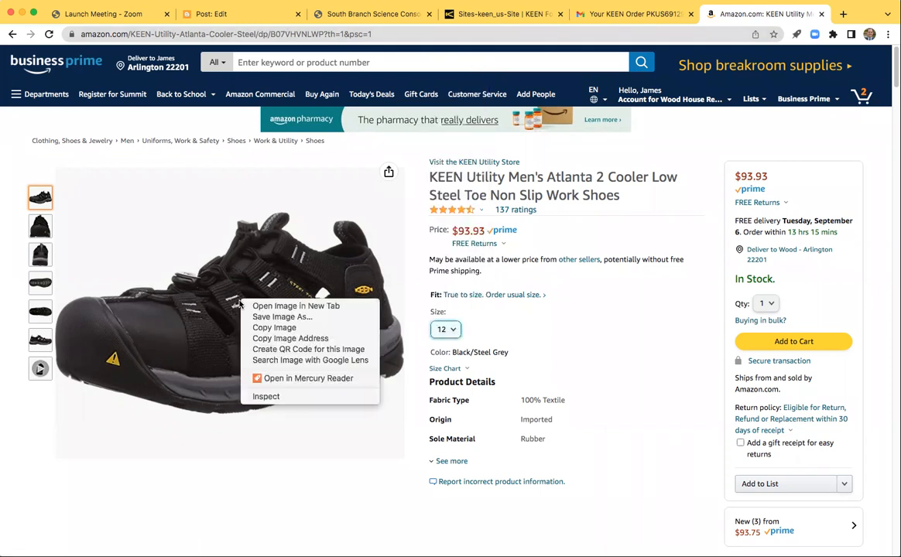
left_click(265, 329)
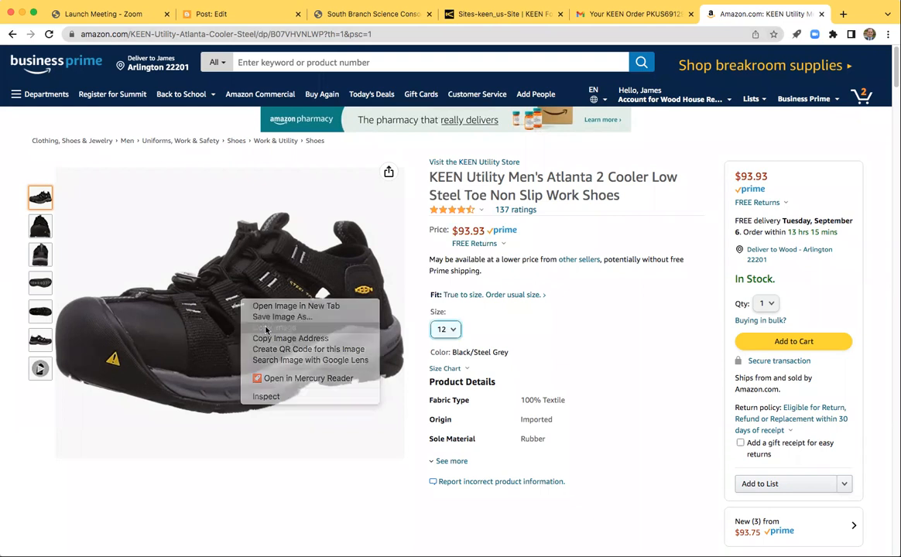
left_click(207, 15)
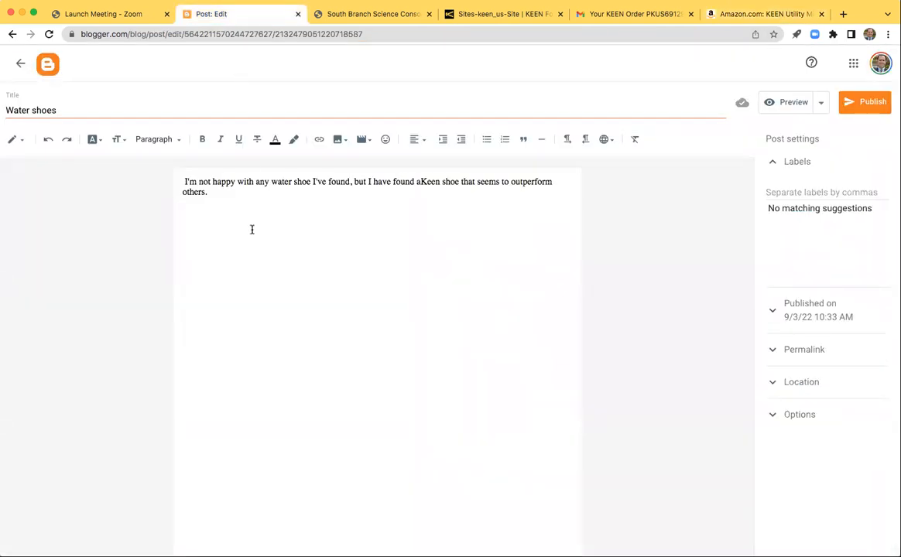
key("super+v")
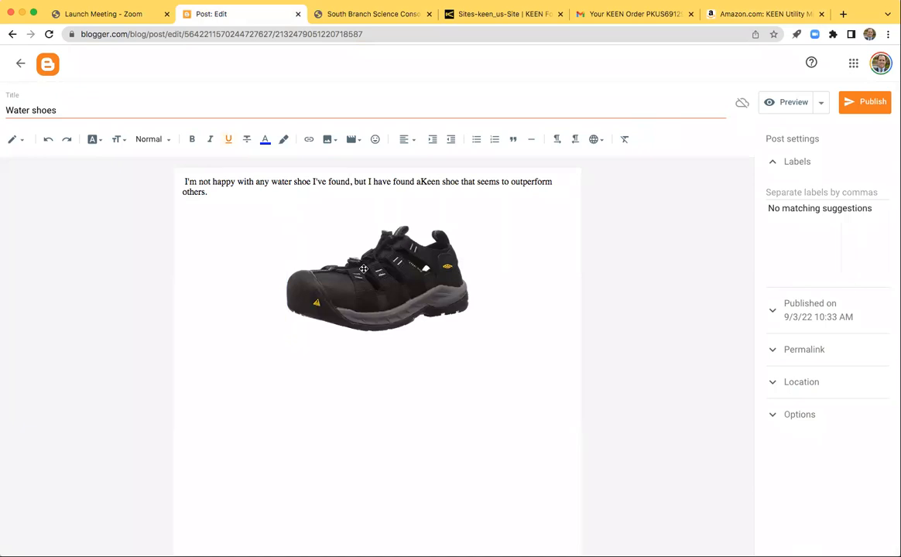
Step: Align the shoe image to the right and set its size to Extra large
left_click(363, 269)
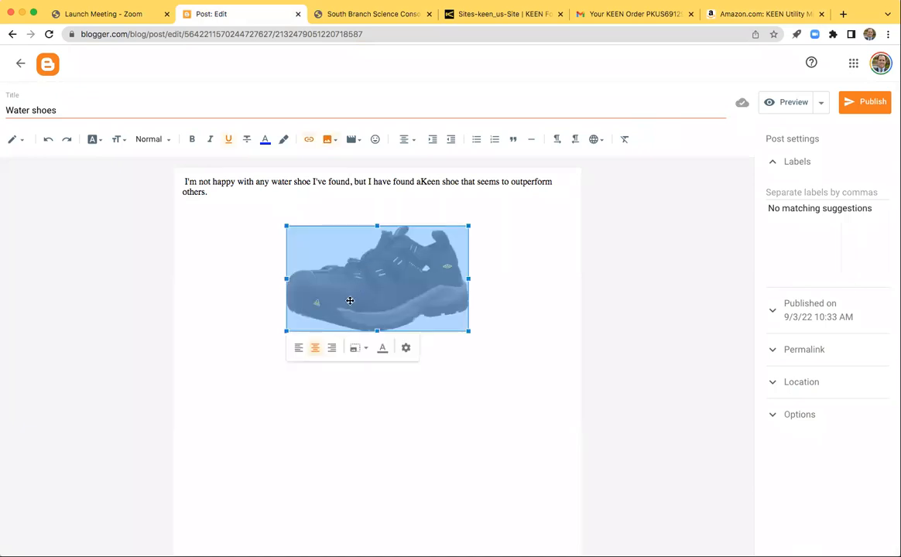
left_click(332, 350)
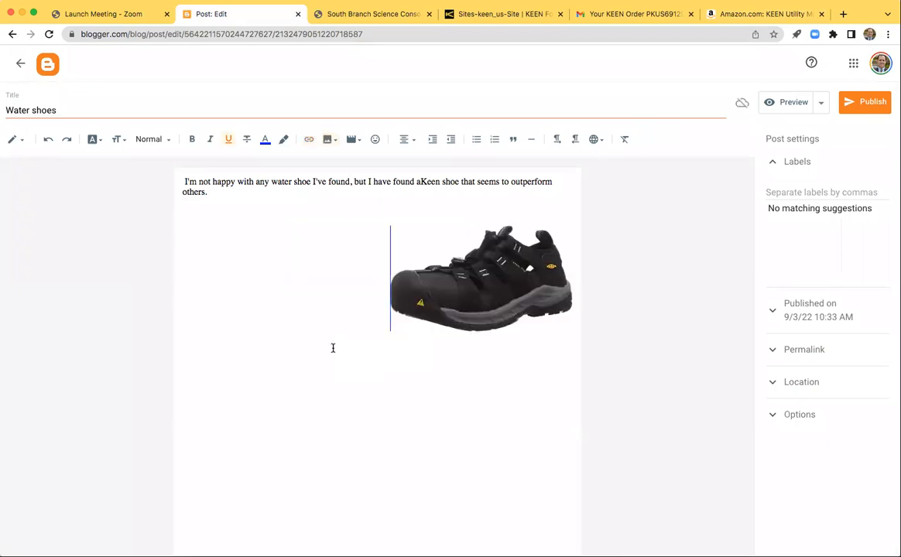
left_click(486, 276)
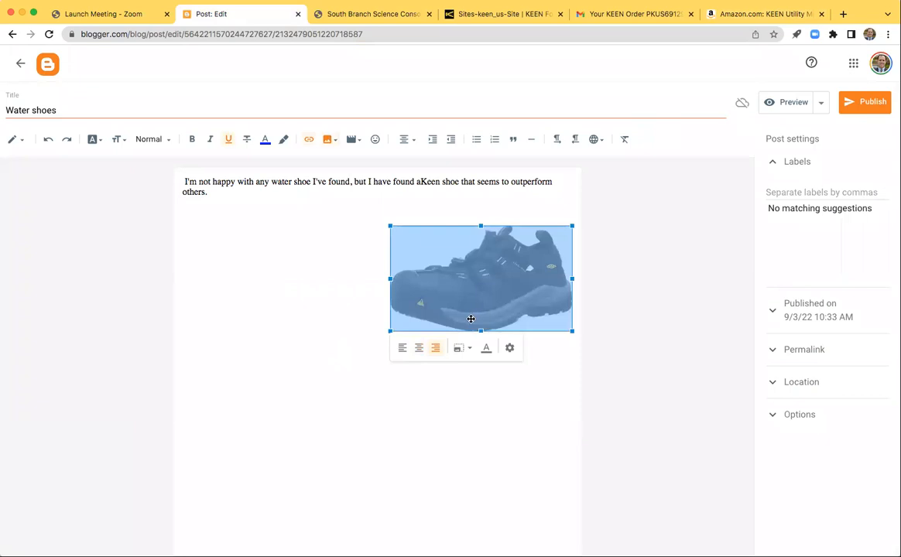
left_click(460, 351)
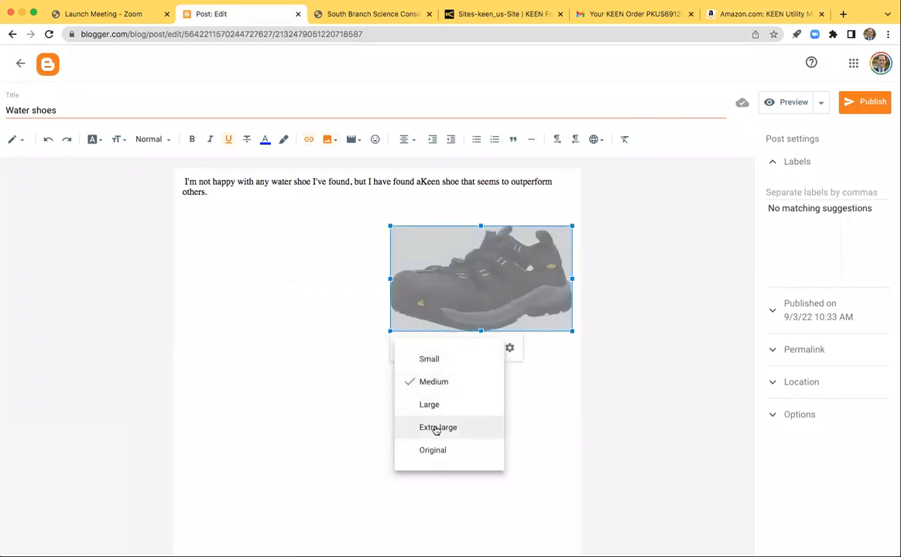
left_click(437, 428)
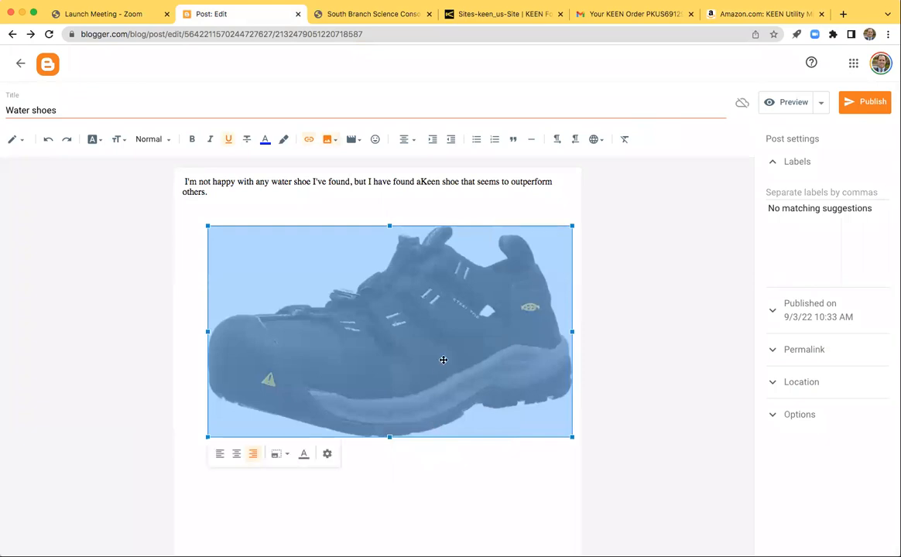
Step: Change the shoe image's size in the post to Large
left_click(282, 454)
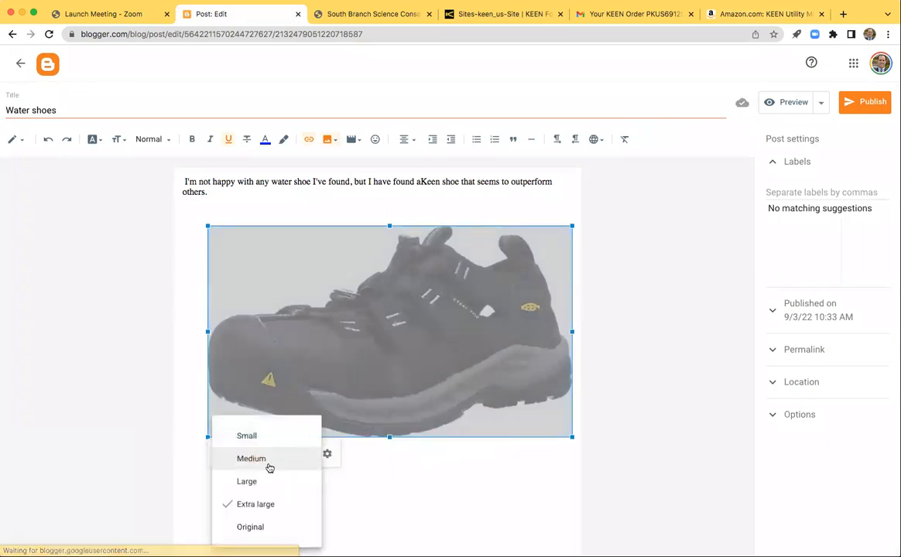
left_click(256, 483)
left_click(427, 380)
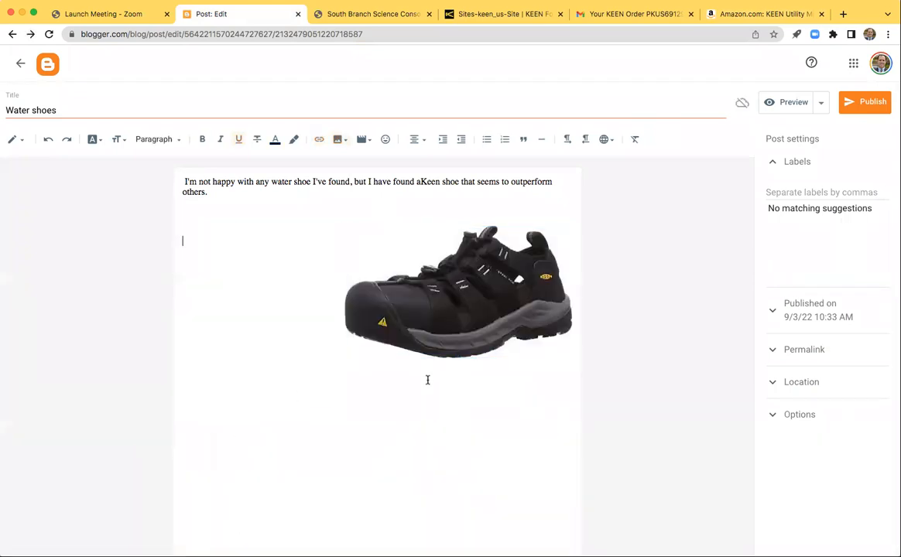
Step: Give the shoe image the title text "Source: Amazon.com" in its image settings and update it
left_click(451, 322)
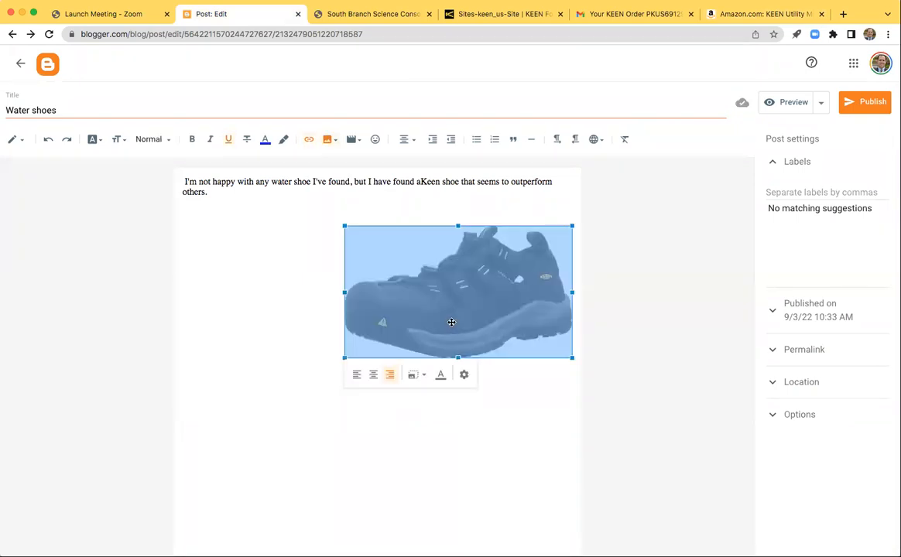
left_click(464, 375)
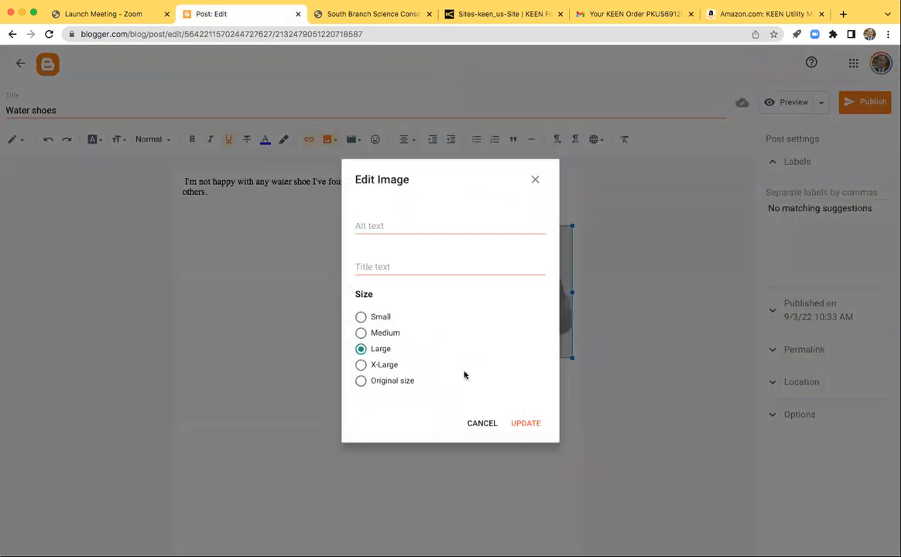
left_click(379, 265)
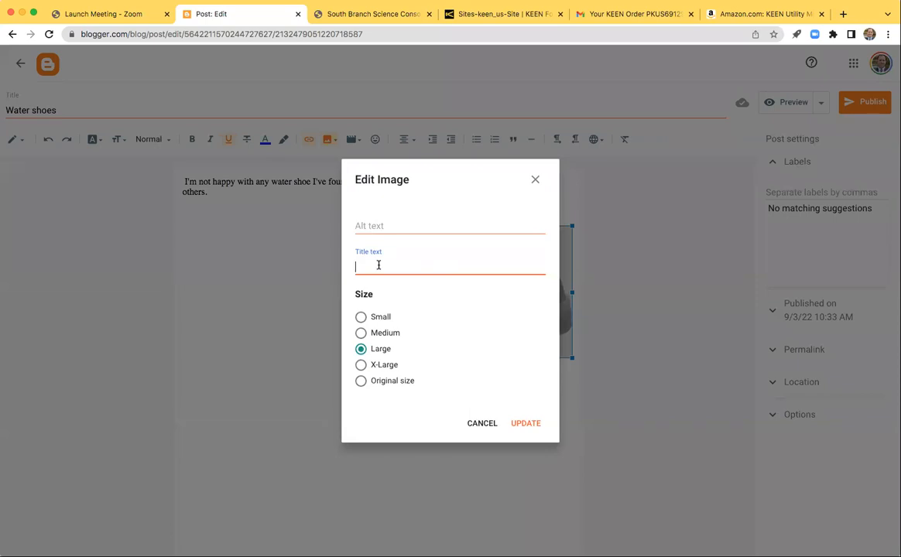
type("Source: Amazon.com")
left_click(527, 423)
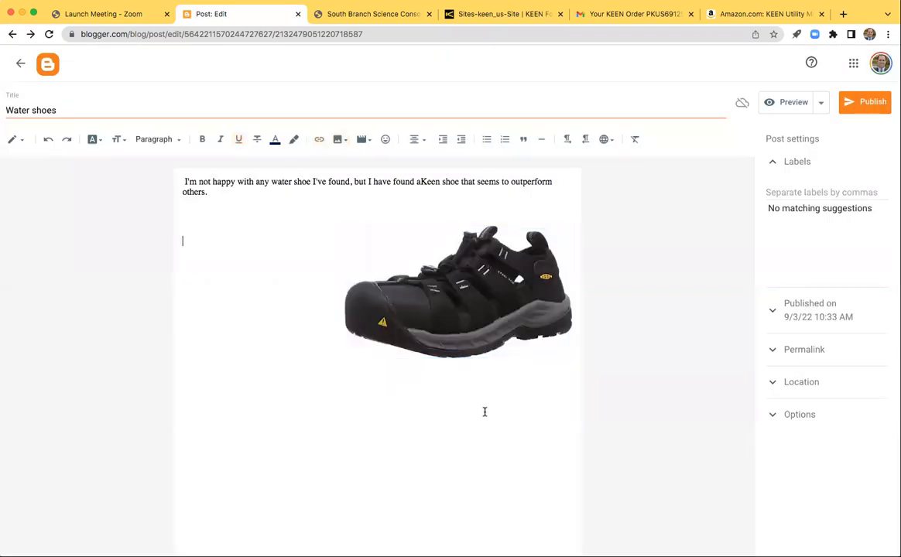
left_click(461, 305)
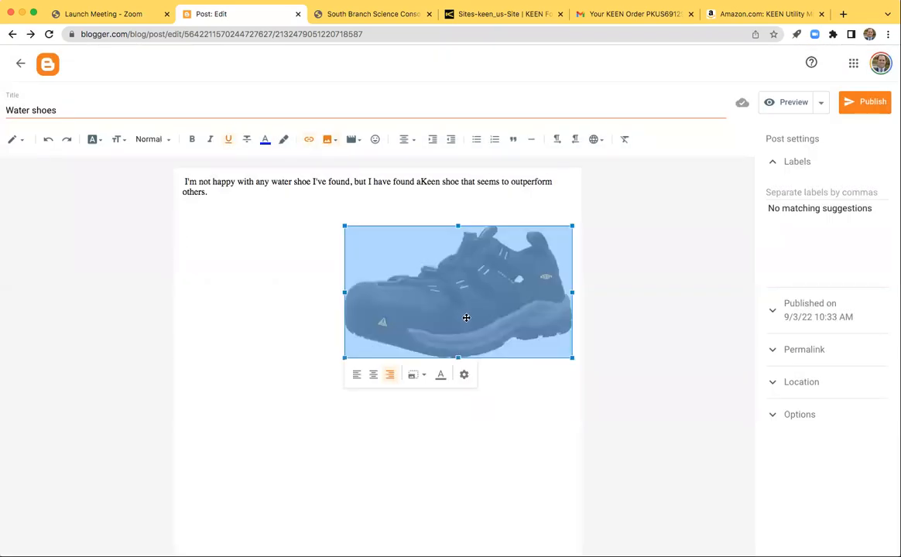
Step: Write "This shoe seems no longer available directly through Keen, but I found it here on Amazon." as a new paragraph above the image
left_click(501, 381)
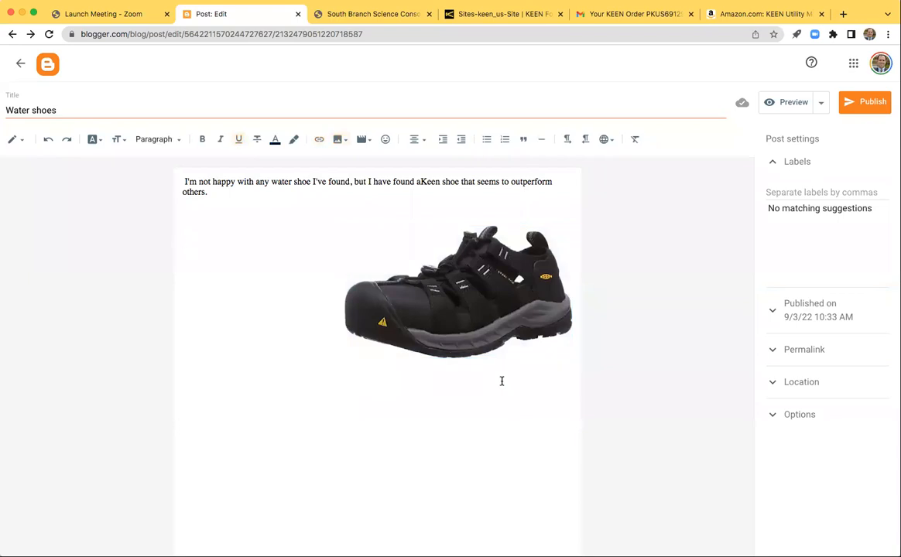
key("BackSpace")
key("BackSpace")
type("This shoe seems no longer a")
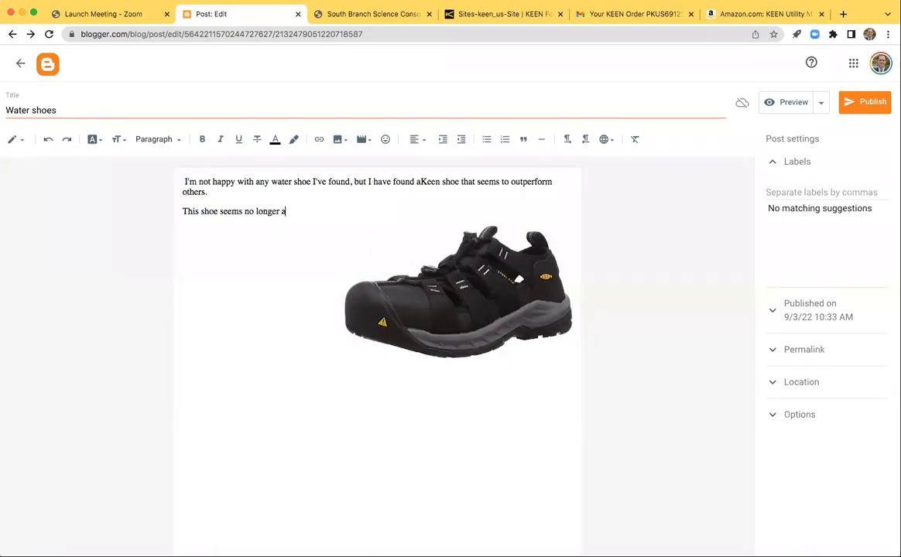
type("vailable directly thr")
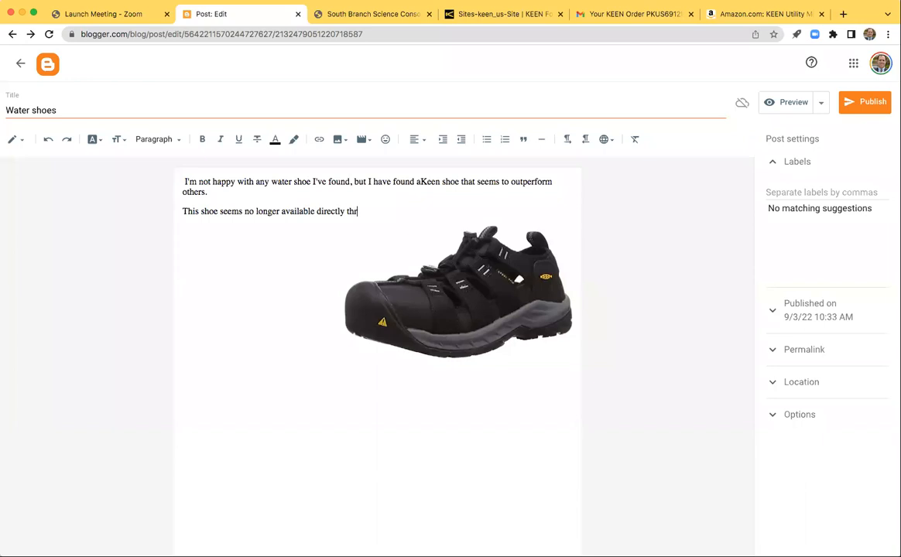
type("ough Keen, but I found i")
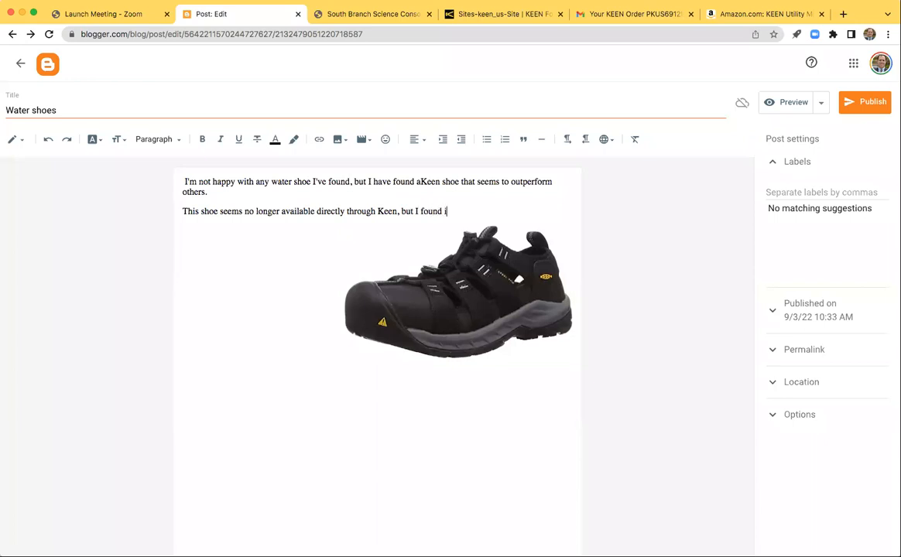
type("t here on Amazon.")
key("Return")
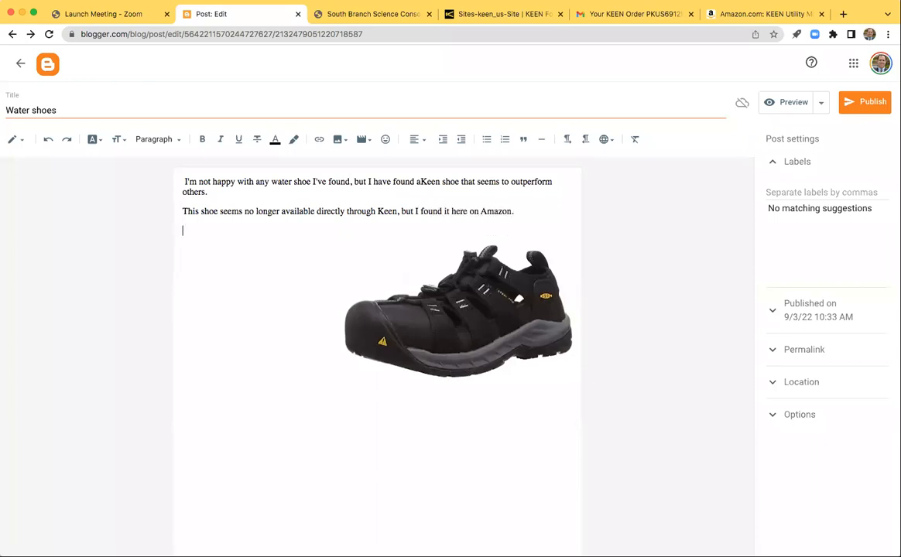
Step: Copy the shoe's Amazon address without its query parameters and paste it on its own line below the Blogger post's second paragraph
left_click(727, 17)
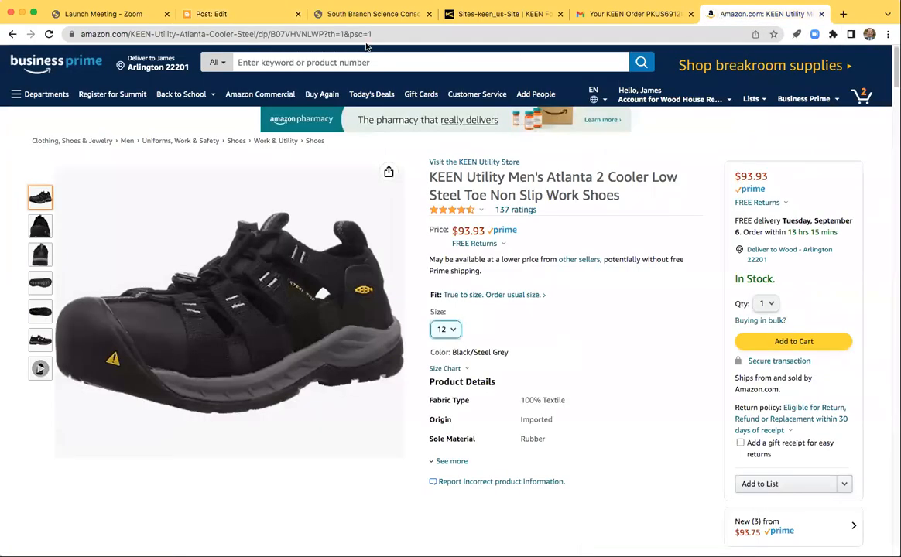
left_click(376, 34)
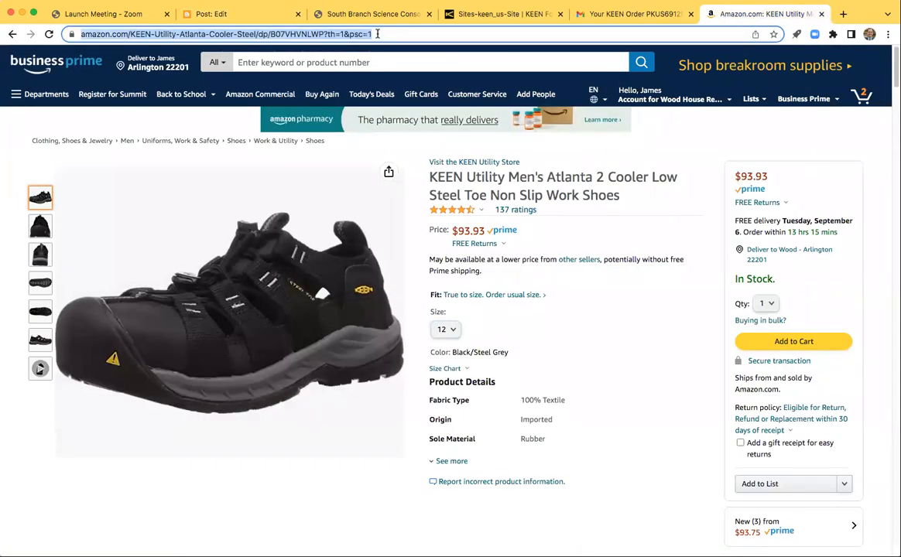
left_click(325, 34)
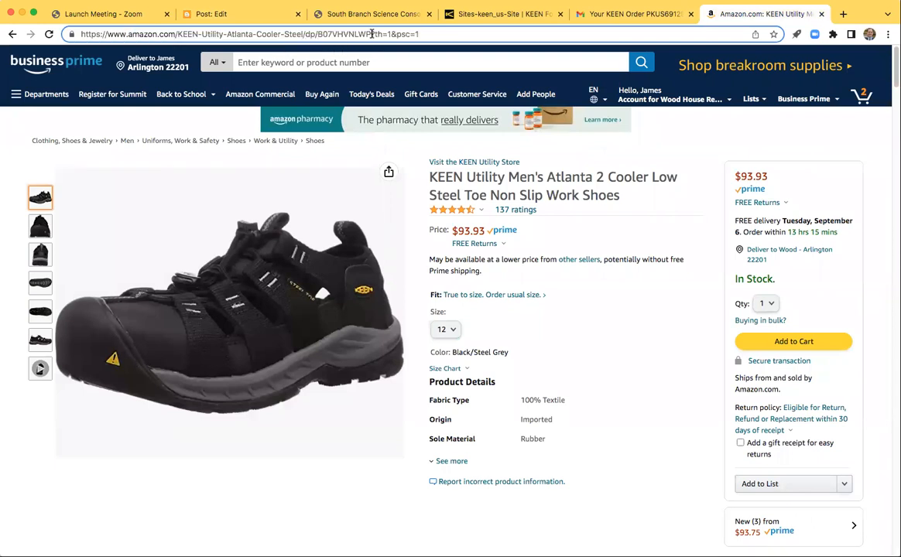
left_click_drag(371, 33, 80, 32)
key("ctrl+c")
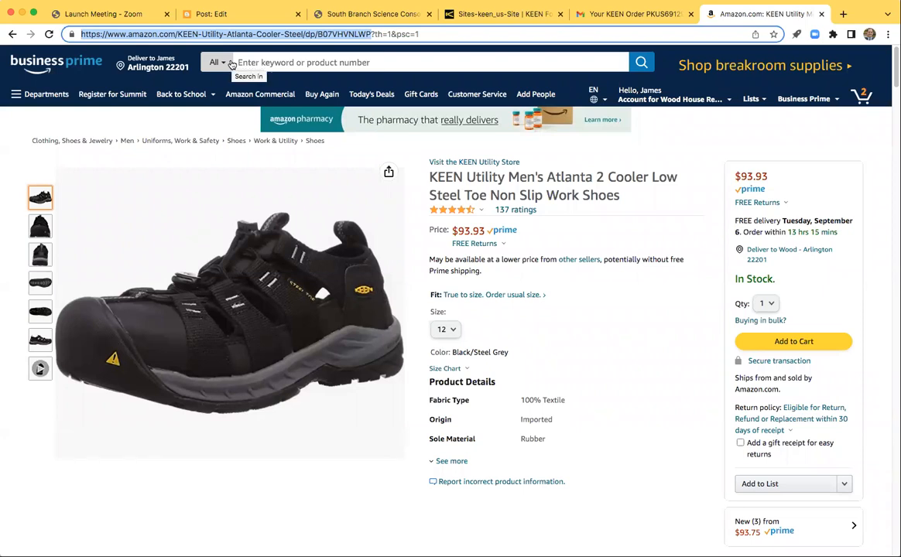
left_click(238, 15)
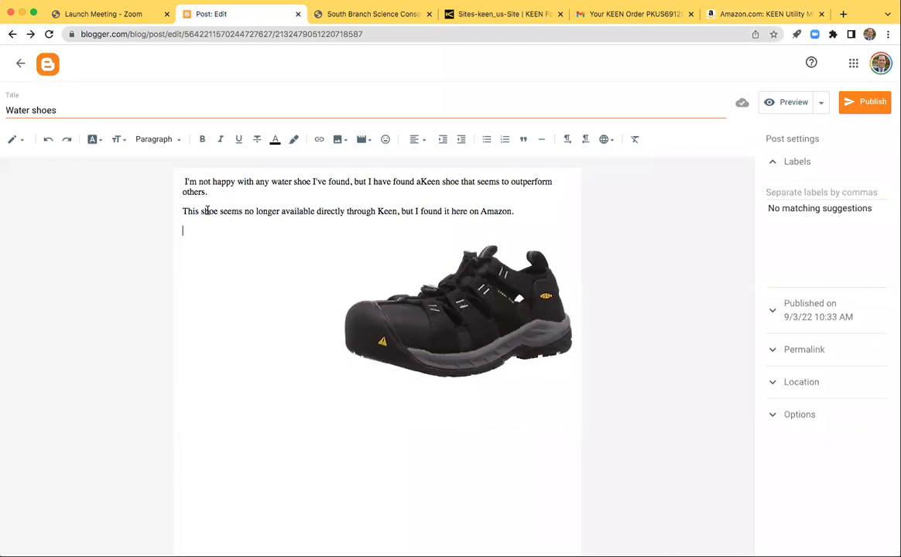
key("ctrl+v")
key("Return")
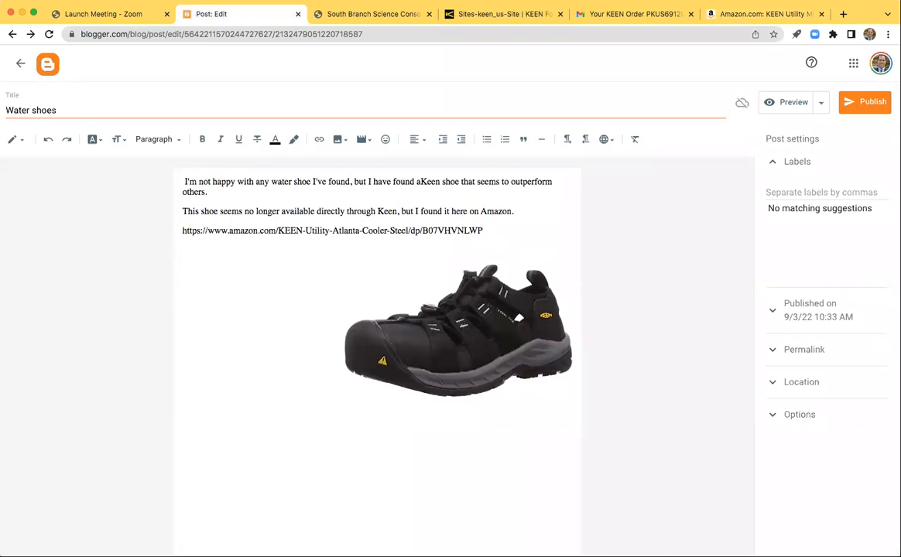
Step: Switch to the Amazon listing and copy the shoe's full product title
left_click(732, 13)
left_click_drag(430, 176, 622, 199)
key("super+c")
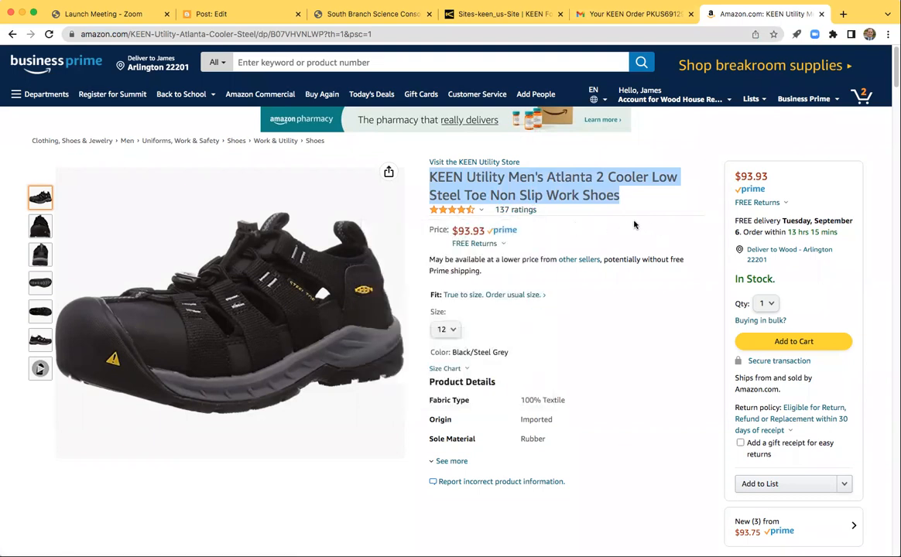
left_click(596, 14)
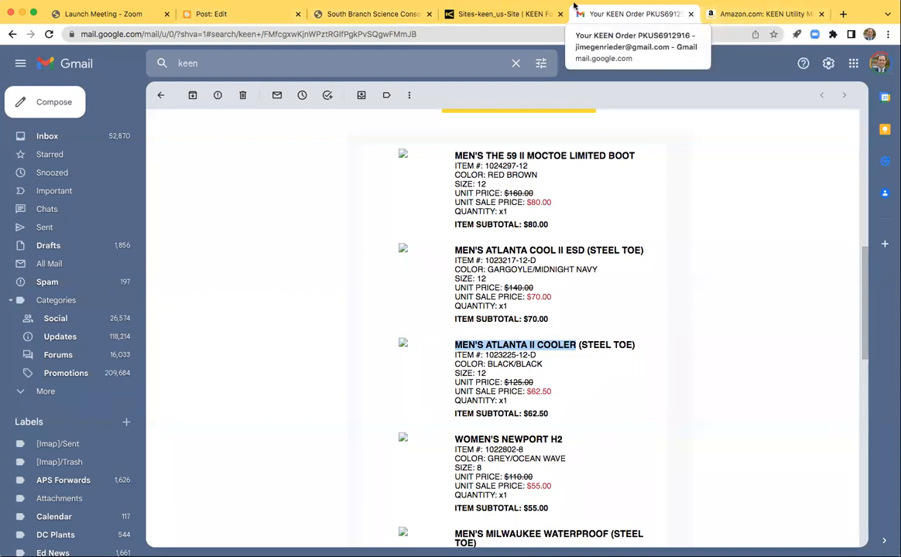
Step: Append "It's called the KEEN Utility Men's Atlanta 2 Cooler Low Steel Toe Non Slip Work Shoes." to the Blogger post's second paragraph, without source formatting
left_click(233, 14)
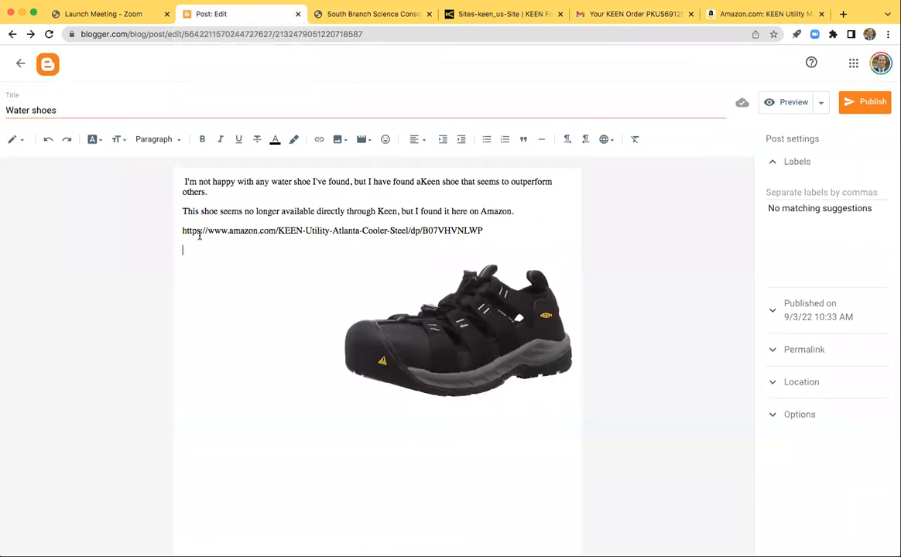
left_click(522, 210)
type("It's called the")
key("super+v")
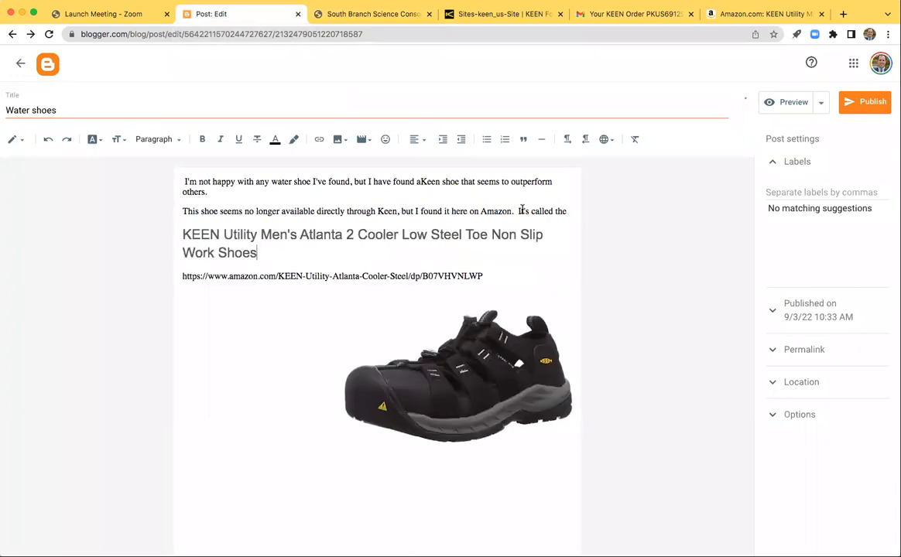
key("super+z")
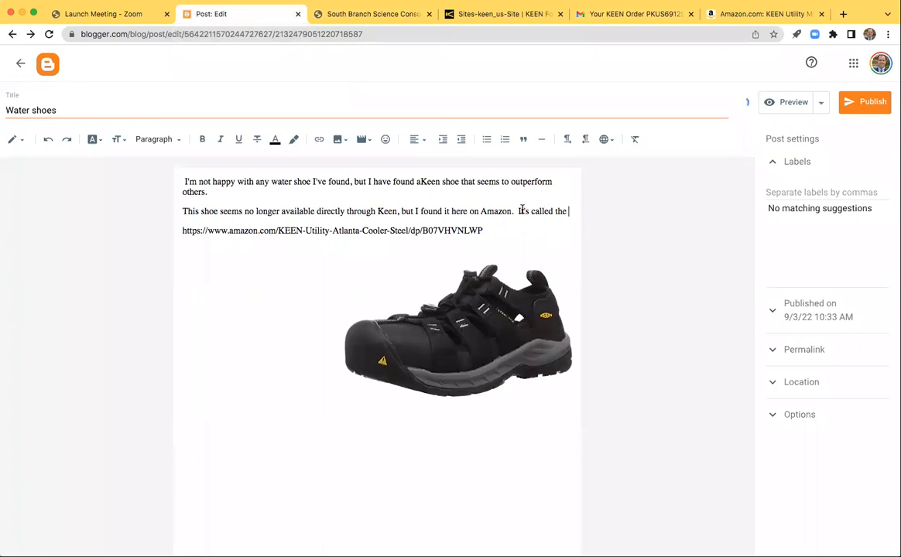
key("super+shift+v")
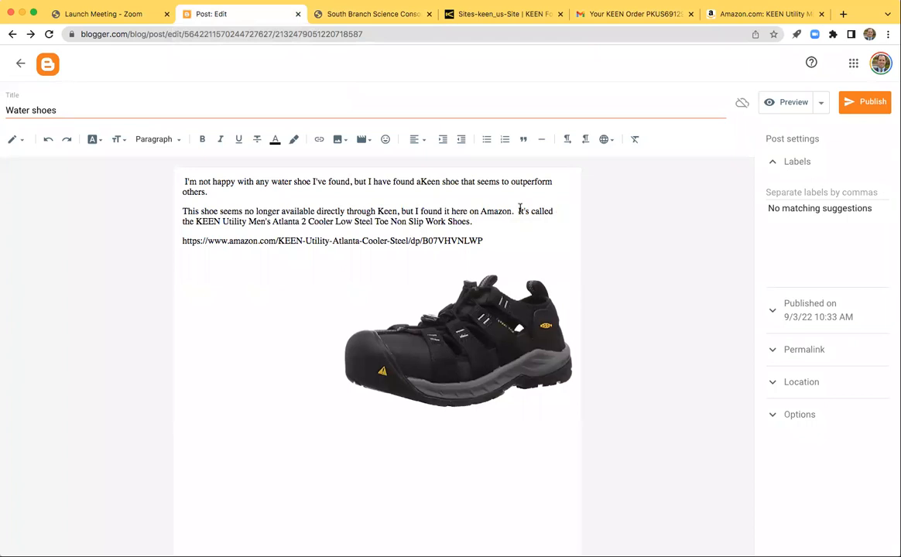
Step: Make the product name "KEEN Utility Men's Atlanta 2 Cooler Low Steel Toe Non Slip Work Shoes" bold
left_click(196, 222, "shift")
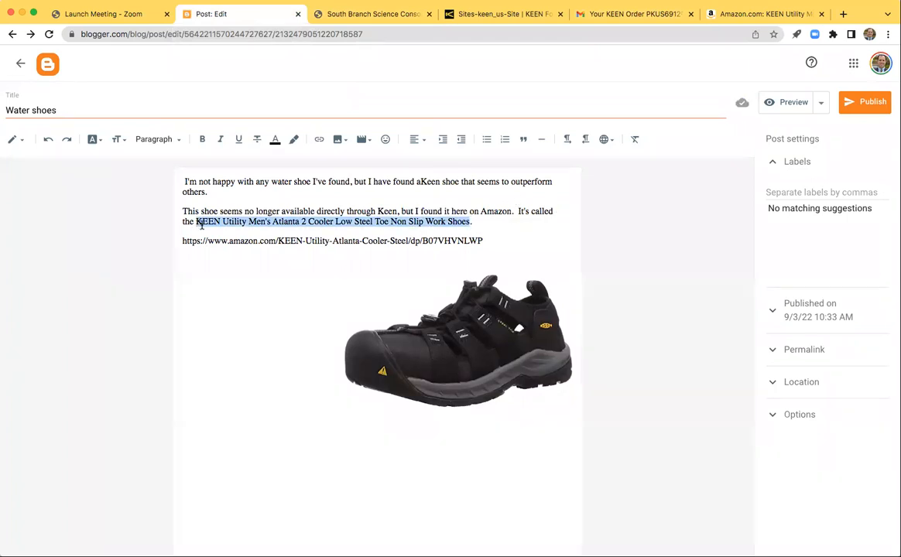
key("super+b")
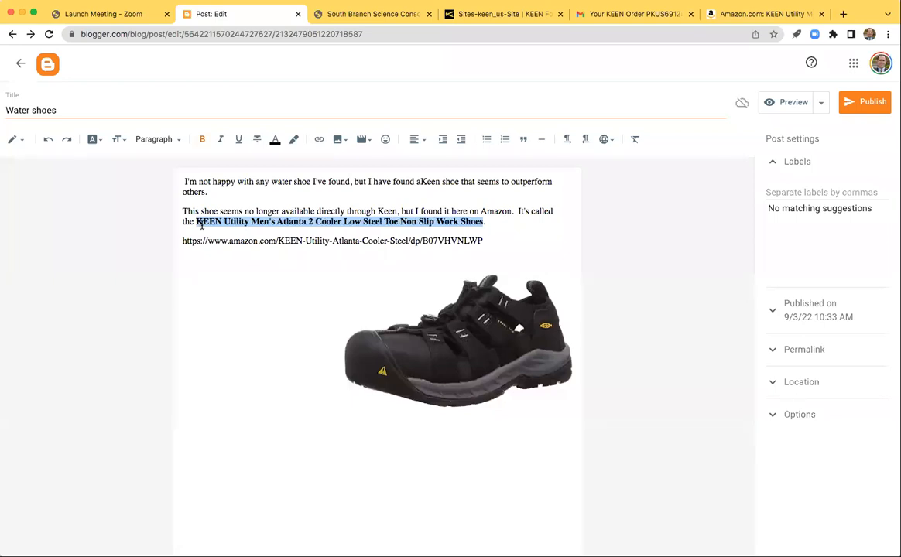
left_click(333, 279)
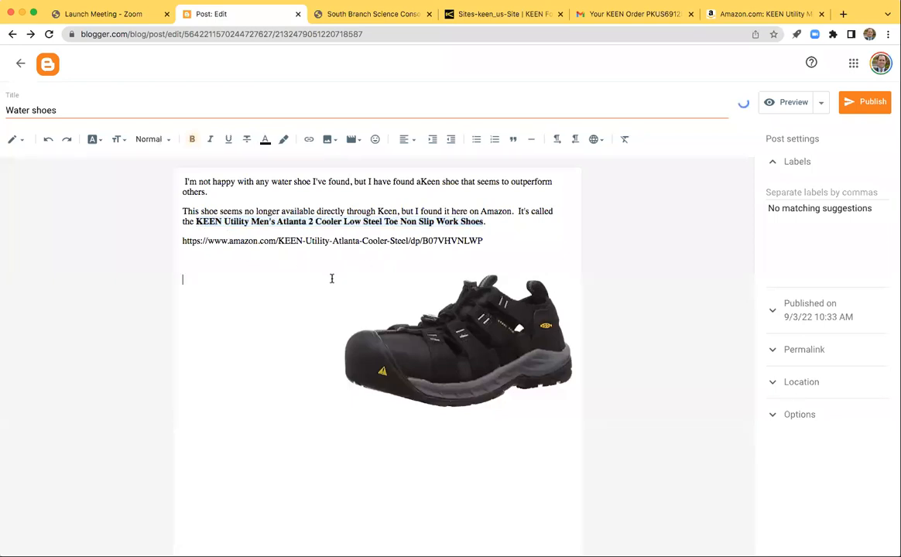
Step: Change the post's title to "Utilitarian water shoes"
left_click(113, 111)
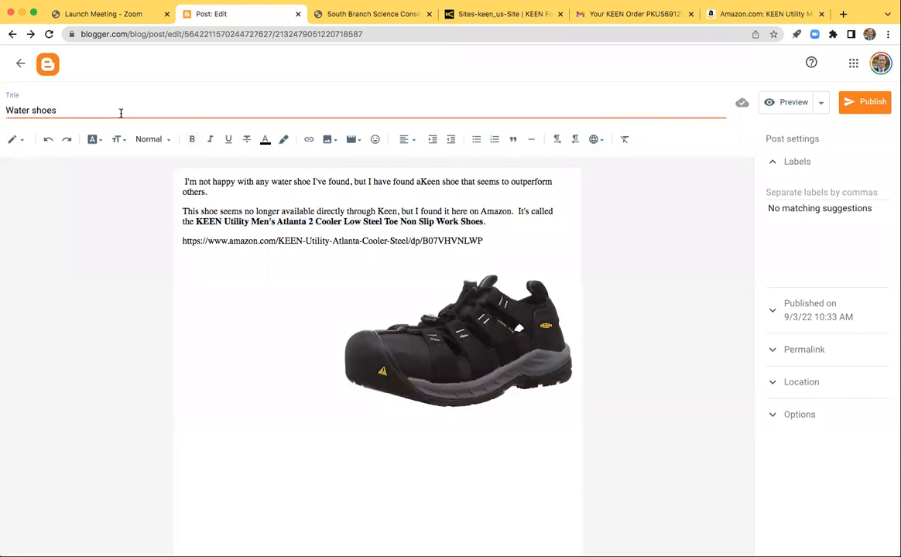
key("super+Left")
type("Utilita")
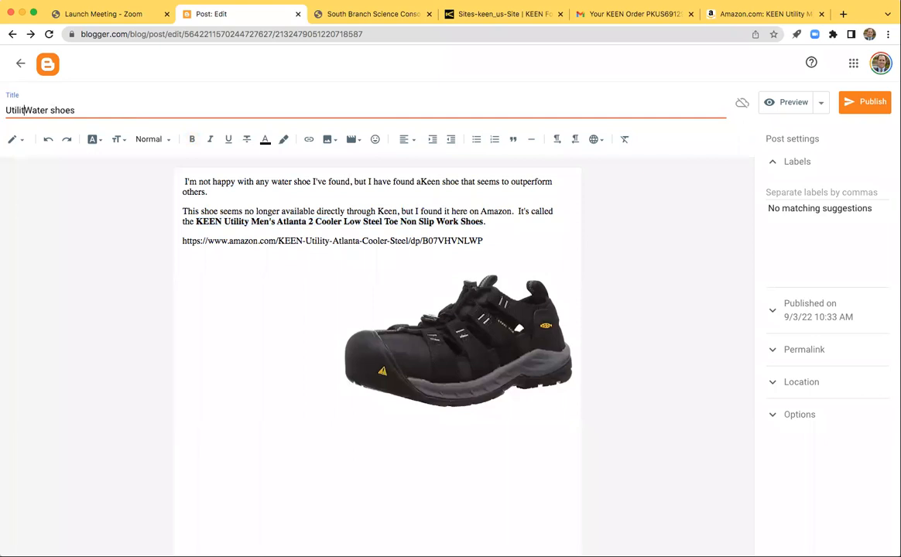
type("rian w")
key("Delete")
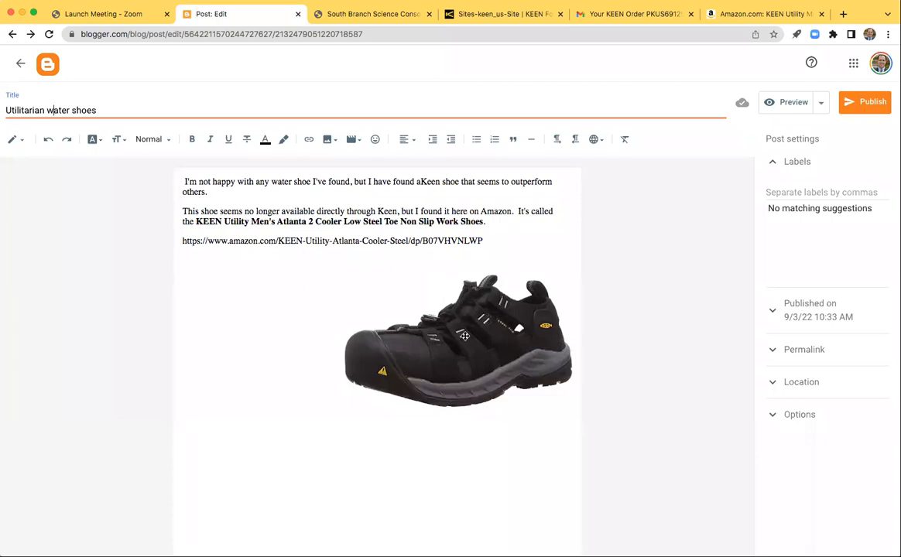
Step: Move the shoe image up to the start of the post so the text wraps beside it
left_click_drag(465, 335, 480, 186)
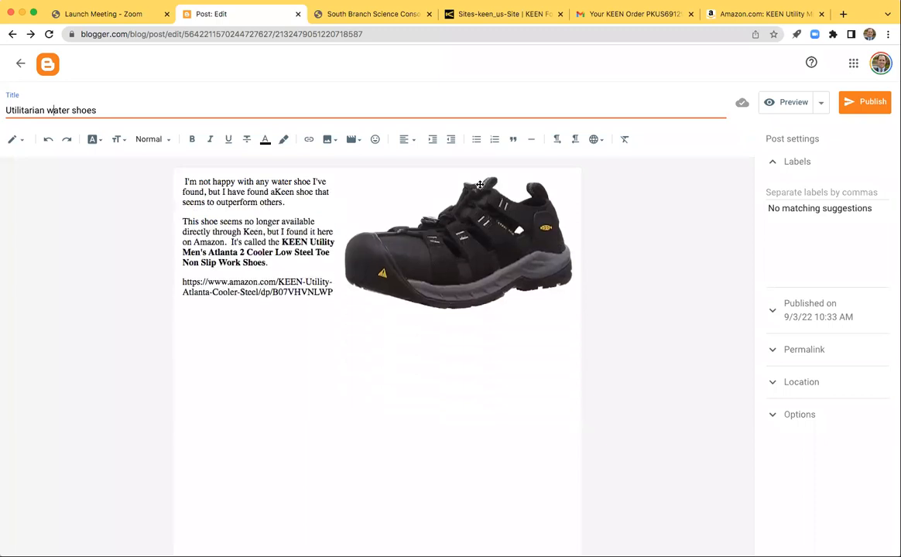
left_click(465, 295)
left_click(433, 396)
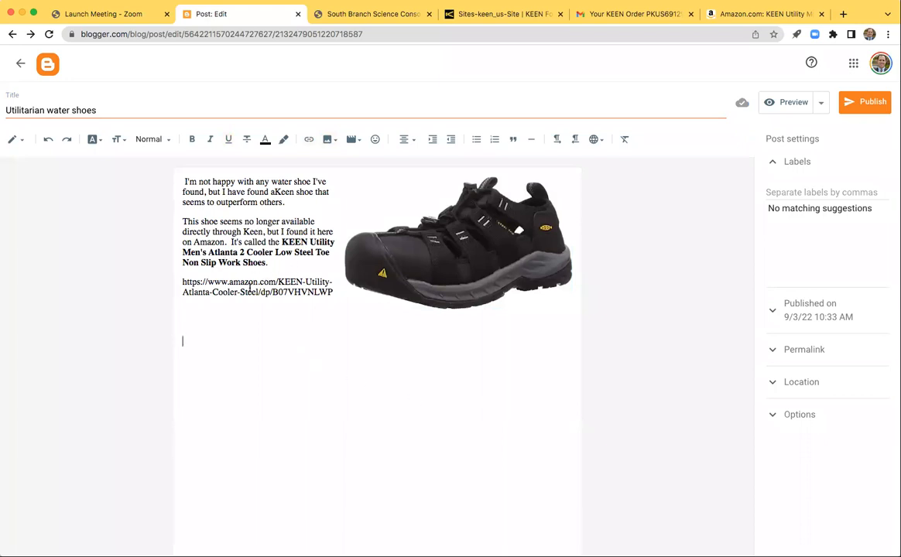
Step: Copy the full Product Description paragraph from the KEEN Utility Atlanta 2 Cooler page on Amazon
left_click(751, 14)
scroll(519, 308, "down", 10)
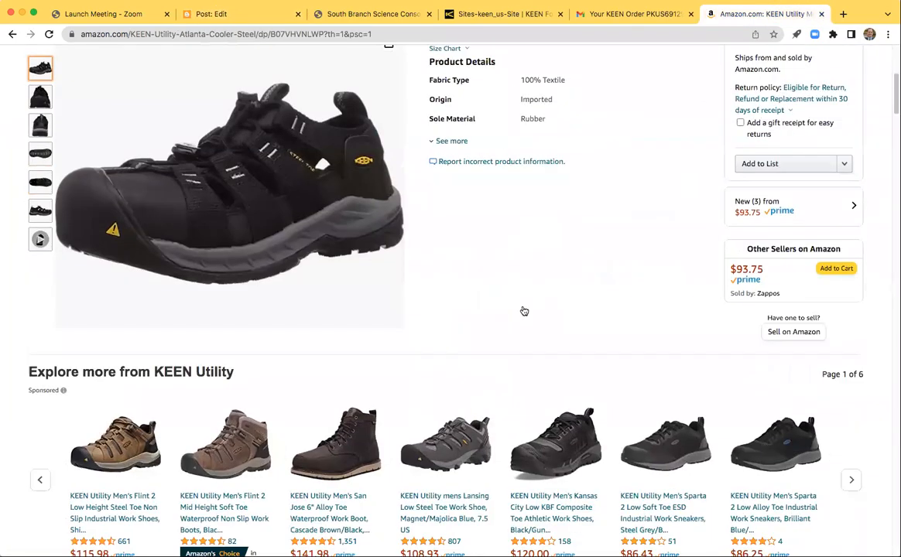
scroll(524, 310, "down", 7)
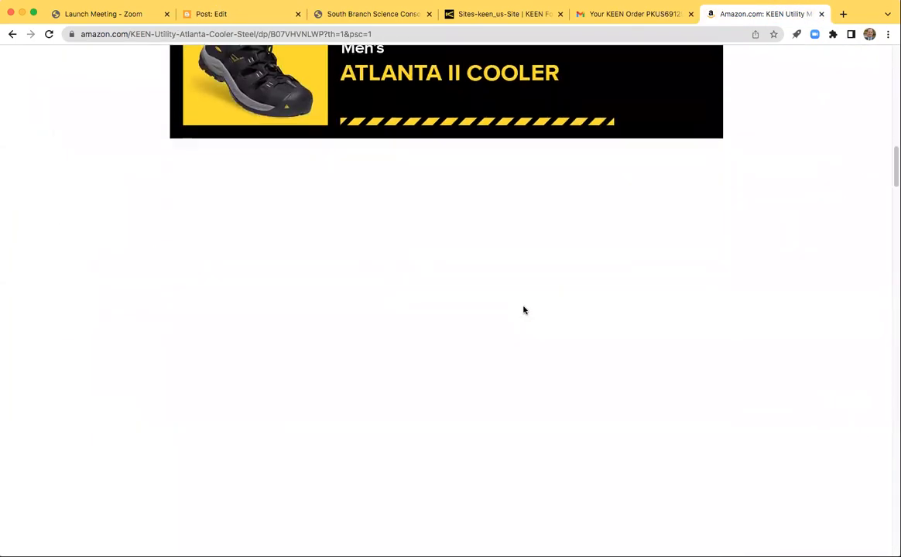
scroll(524, 311, "down", 5)
scroll(523, 310, "down", 3)
scroll(524, 310, "up", 3)
scroll(523, 310, "down", 1)
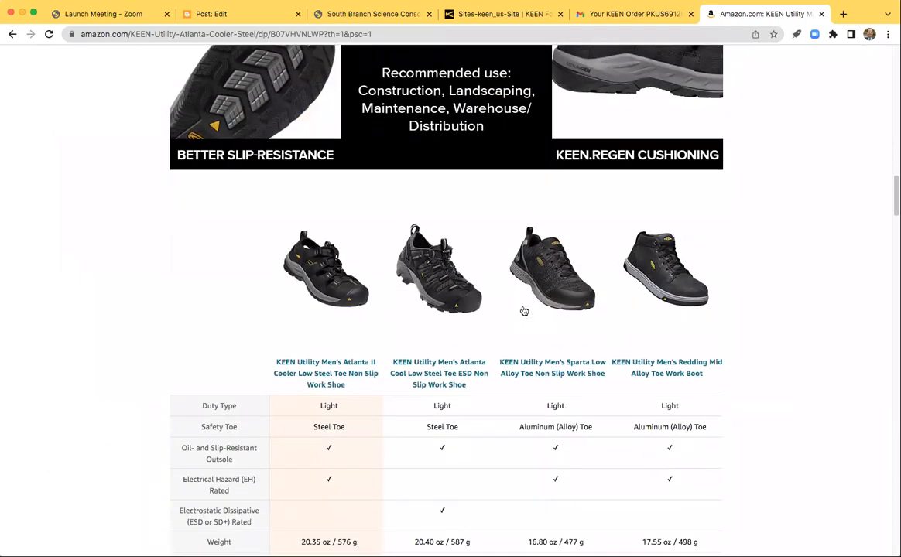
scroll(523, 310, "down", 1)
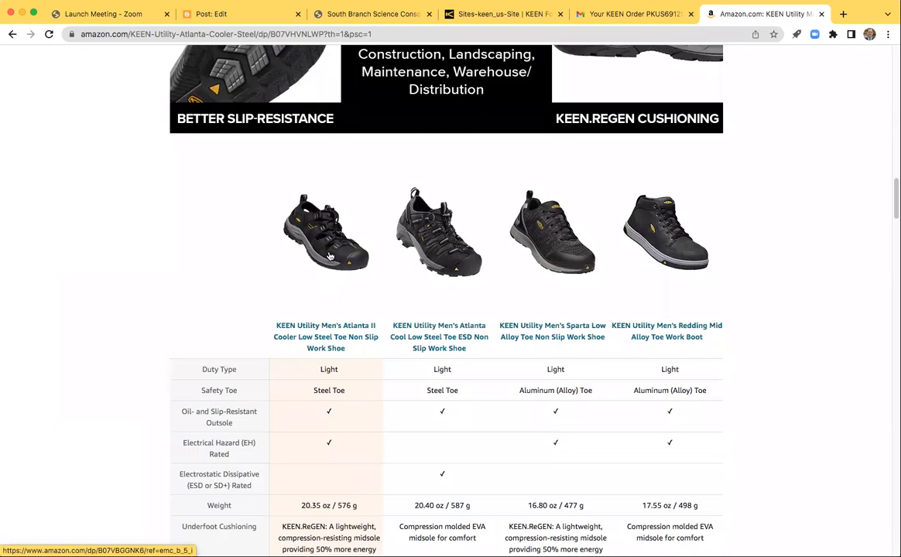
scroll(394, 296, "down", 5)
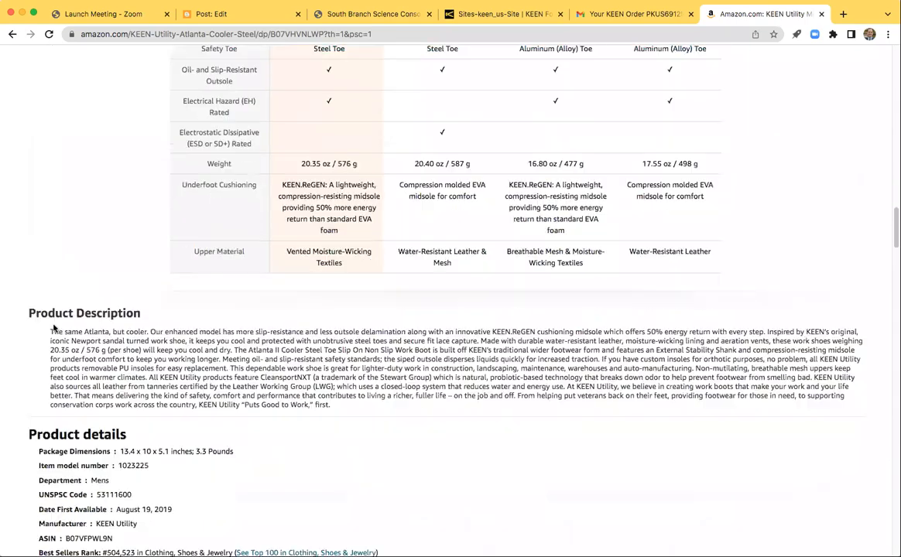
left_click_drag(50, 332, 351, 404)
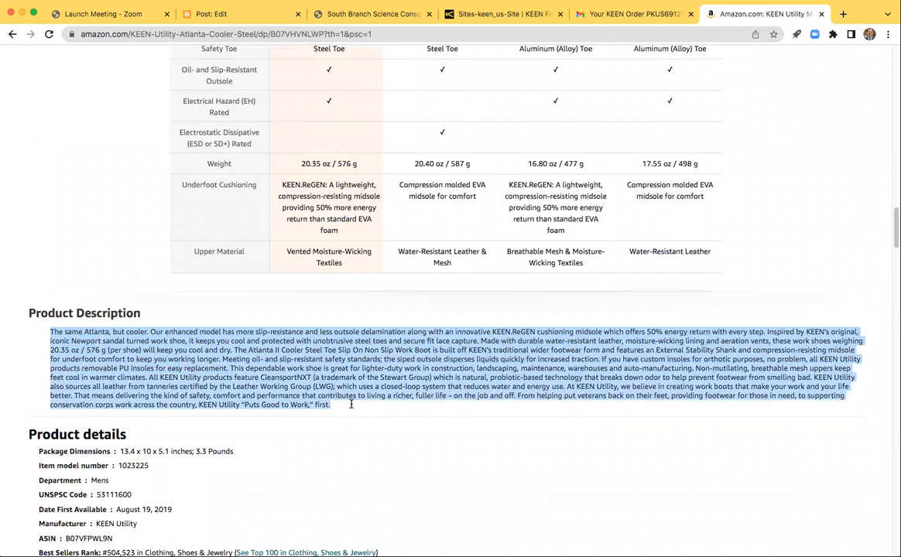
Step: Paste the copied product description below the Amazon link in the Blogger post, without its source formatting
left_click(195, 17)
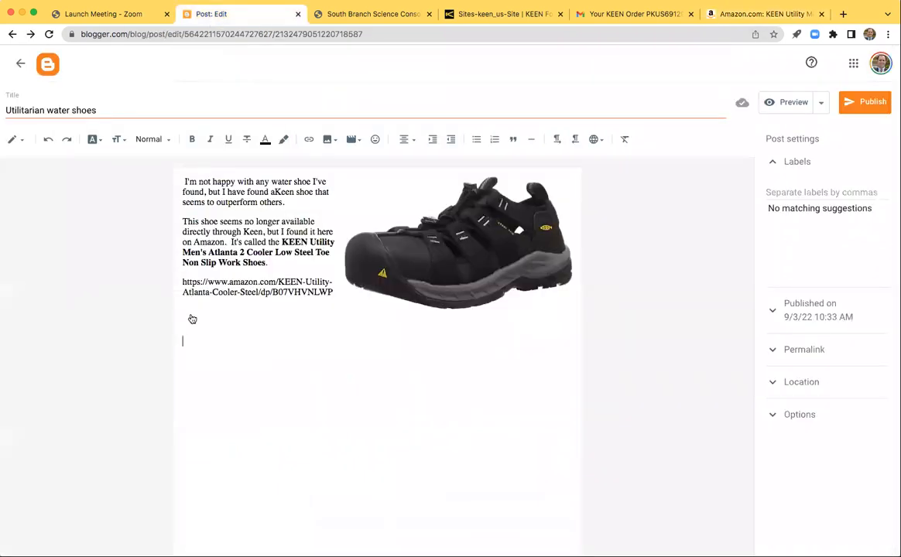
type("The same Atlanta, but cooler. Our enhanced model has more slip-resistance and less outsole delamination along with an innovative KEEN.ReGEN cushioning midsole which offers 50% energy return with every step. Inspired by KEEN's original, iconic Newport sandal turned work shoe, it keeps you cool and protected with unobtrusive steel toes and secure fit lace capture. Made with durable water-resistant leather, moisture-wicking lining and aeration vents, these work shoes weighing 20.35 oz / 576 g (per shoe) will keep you cool and dry. The Atlanta II Cooler Steel Toe Slip On Non Slip Work Boot is built off KEEN's traditional wider footwear form and features an External Stability Shank and compression-resisting midsole for underfoot comfort to keep you working longer. Meeting oil- and slip-resistant safety standards; the siped outsole disperses liquids quickly for increased traction. If you have custom insoles for orthotic purposes, no problem, all KEEN Utility products removable PU insoles for easy replacement. This dependable work shoe is great for lighter-duty work in construction, landscaping, maintenance, warehouses and auto-manufacturing. Non-mutilating, breathable mesh uppers keep feet cool in warmer climates. All KEEN Utility products feature CleansportNXT (a trademark of the Stewart Group) which is natural, probiotic-based technology that breaks down odor to help prevent footwear from smelling bad. KEEN Utility also sources all leather from tanneries certified by the Leather Working Group (LWG); which uses a closed-loop system that reduces water and energy use. At KEEN Utility, we believe in creating work boots that make your work and your life better. That means delivering the kind of safety, comfort and performance that contributes to living a richer, fuller life – on the job and off. From helping put veterans back on their feet, providing footwear for those in need, to supporting conservation corps work across the country, KEEN Utility \"Puts Good to Work,\" first.")
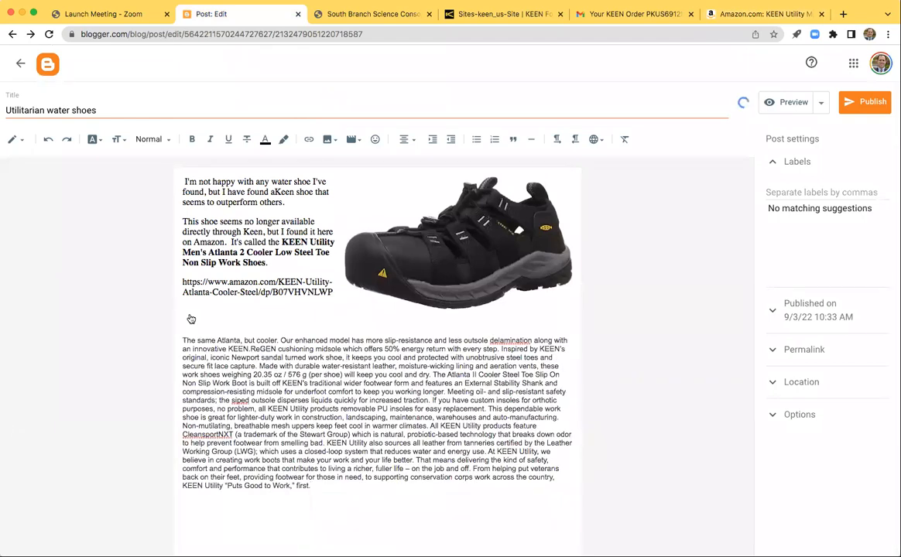
key("super+z")
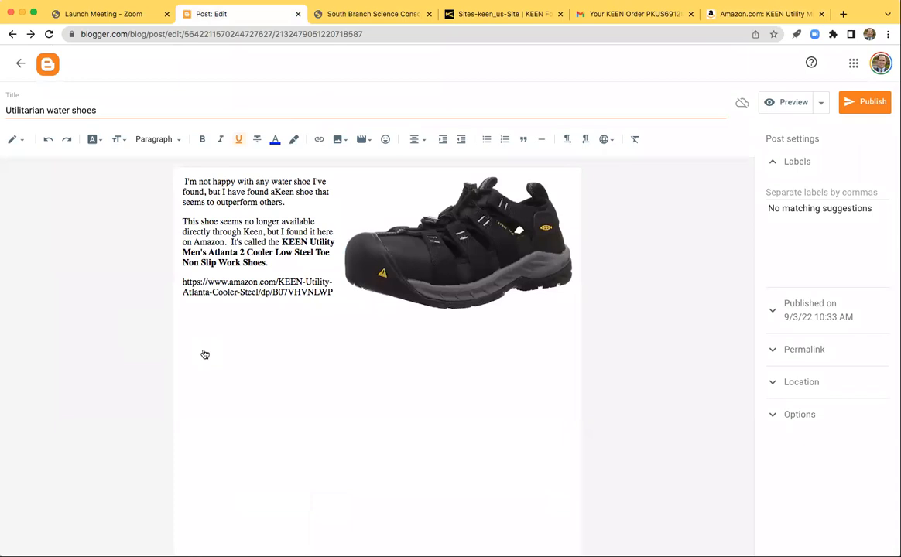
left_click(204, 353)
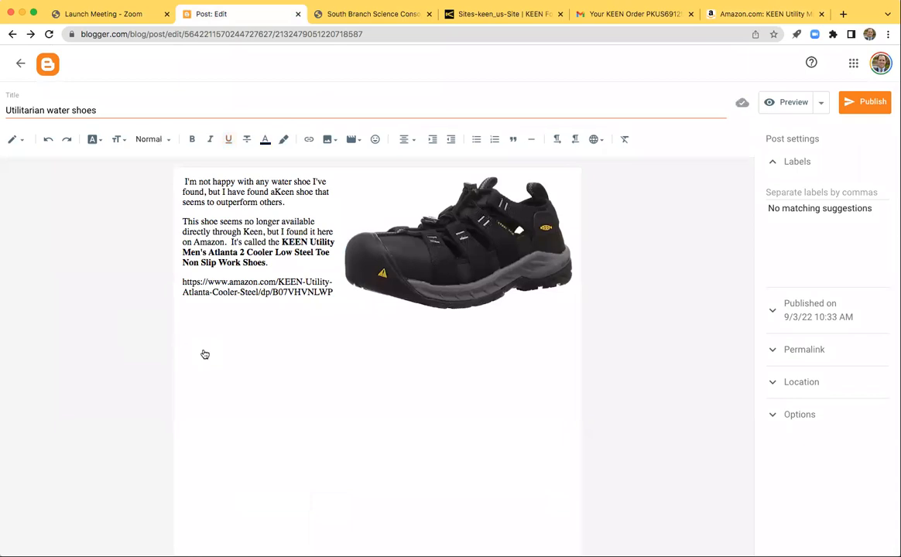
key("super+v")
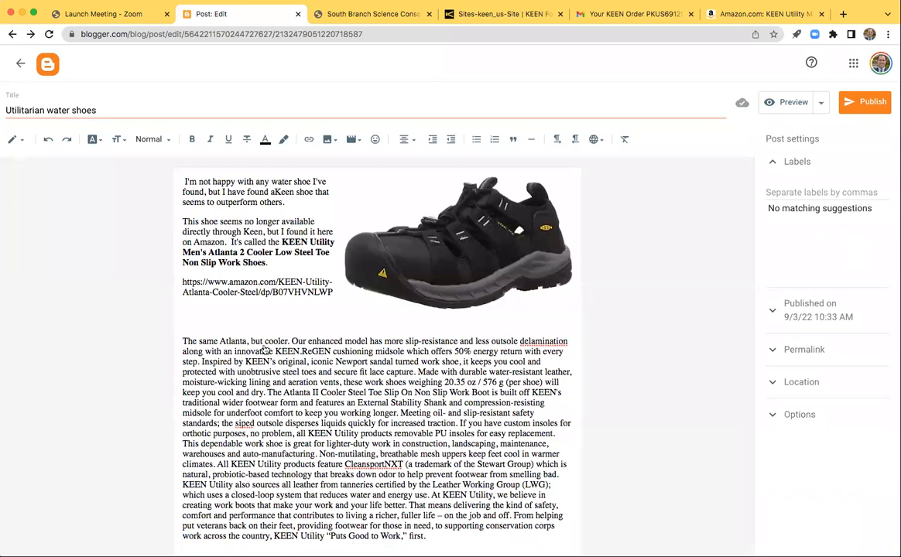
Step: Preview the "Utilitarian water shoes" post and check how the image, link and long description look
left_click(793, 102)
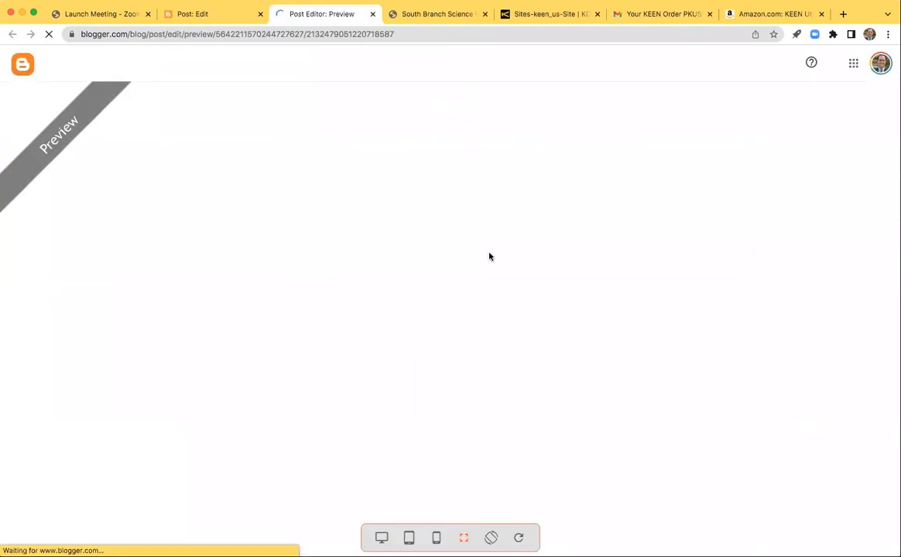
scroll(489, 258, "down", 5)
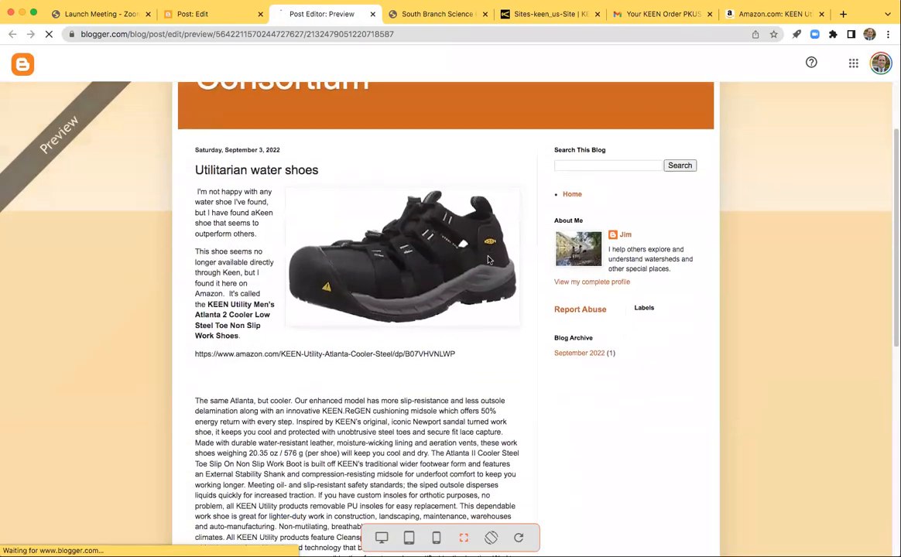
scroll(489, 259, "up", 2)
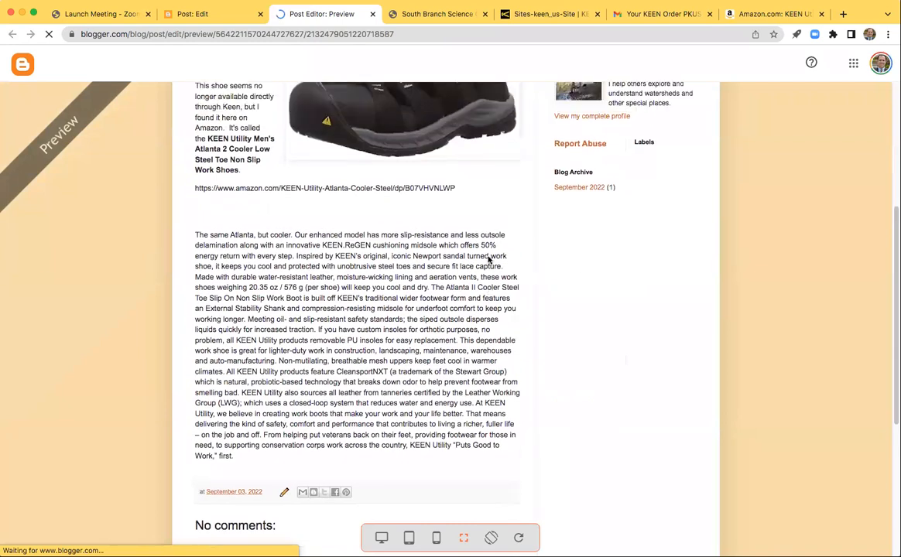
scroll(484, 258, "down", 3)
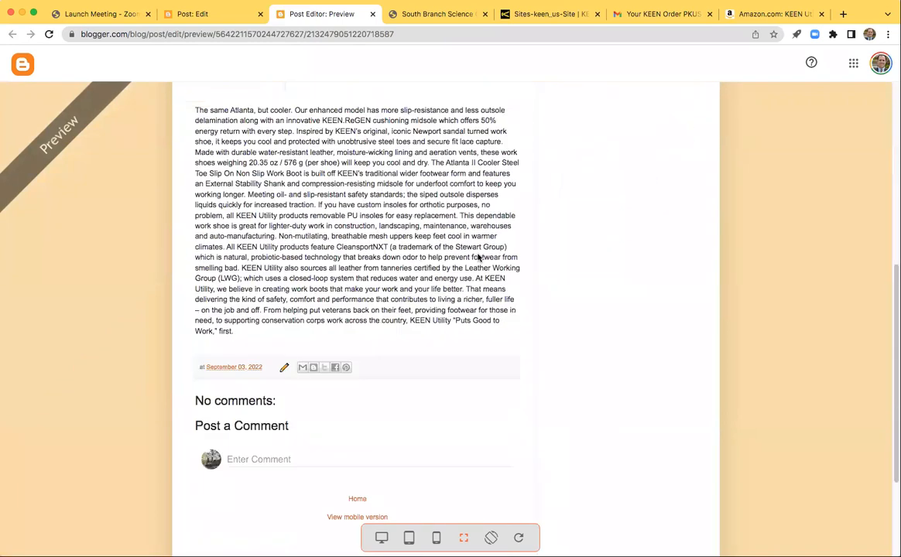
scroll(476, 263, "up", 1)
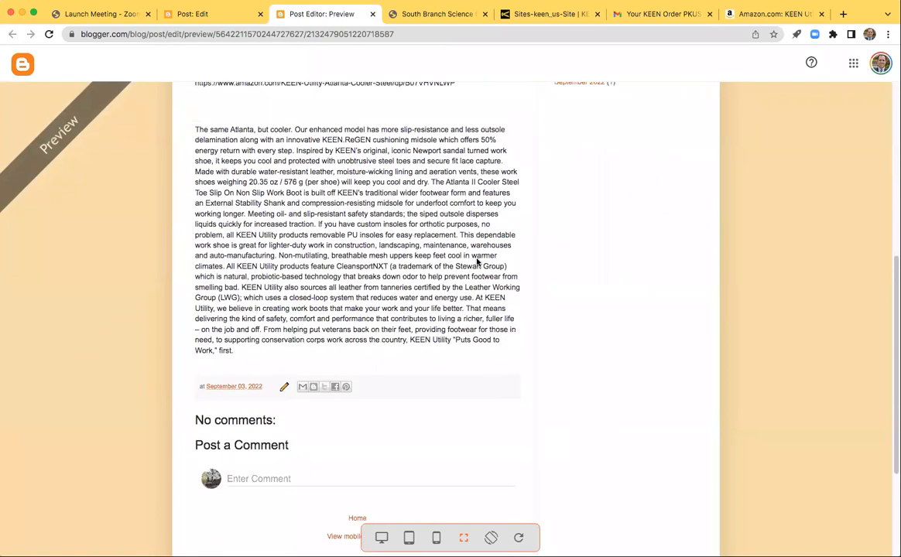
scroll(639, 73, "up", 1)
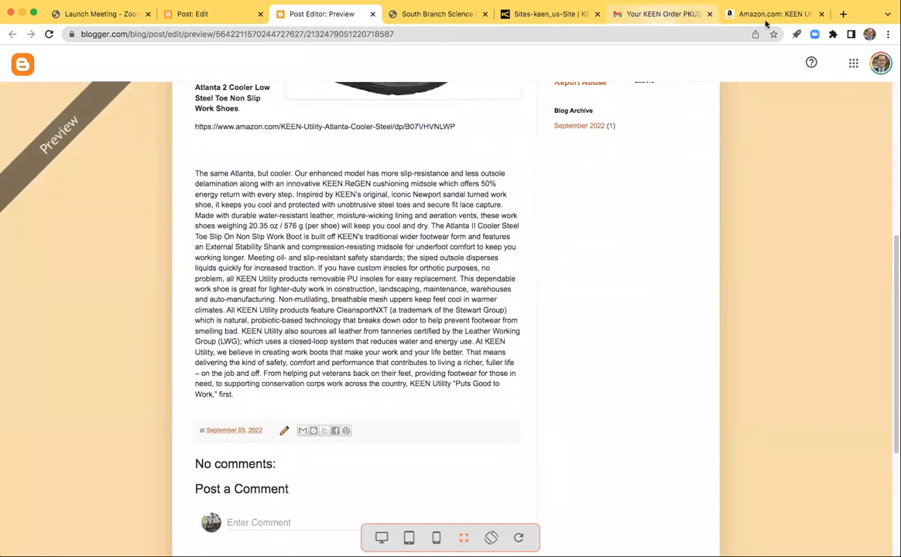
Step: In the post editor, start a new paragraph at "This dependable work shoe" and insert a jump break after "External Stability Shank and"
left_click(199, 15)
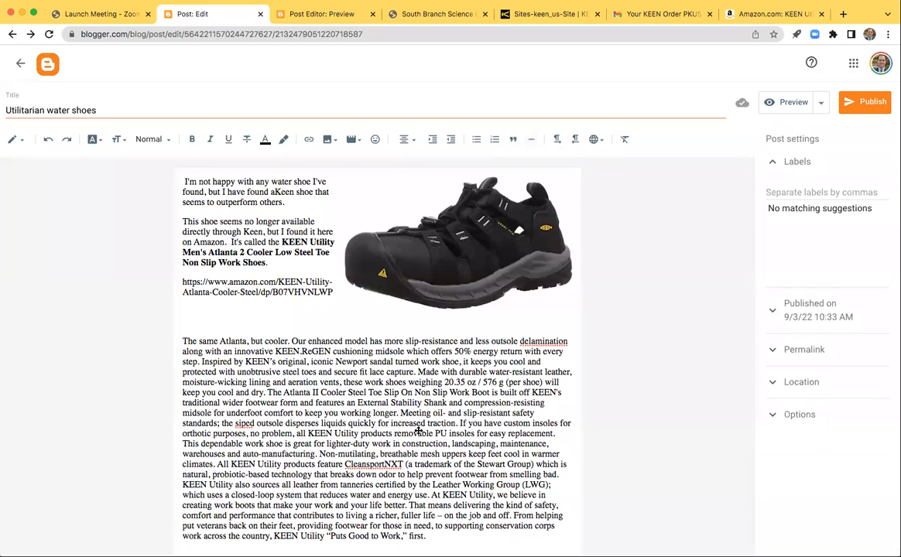
left_click(555, 434)
key("Return")
key("Return")
key("Delete")
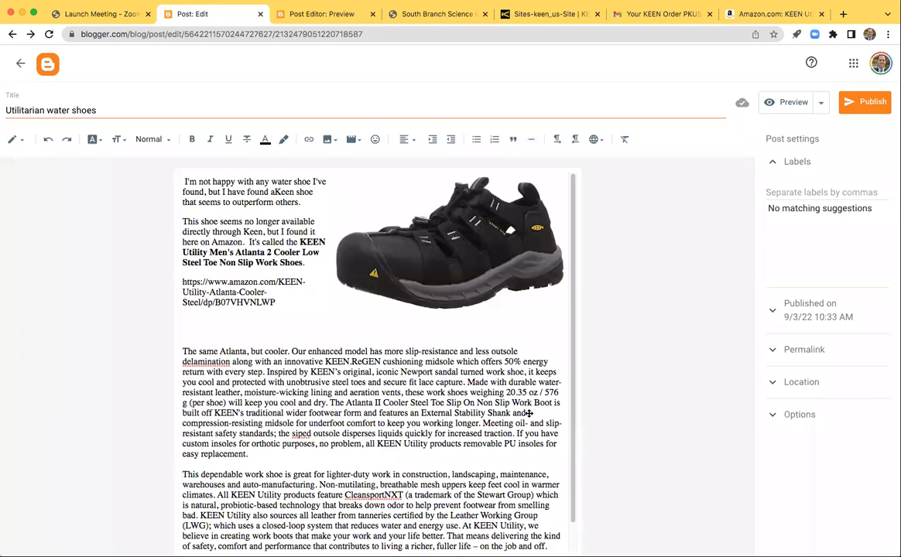
left_click(529, 413)
left_click(532, 141)
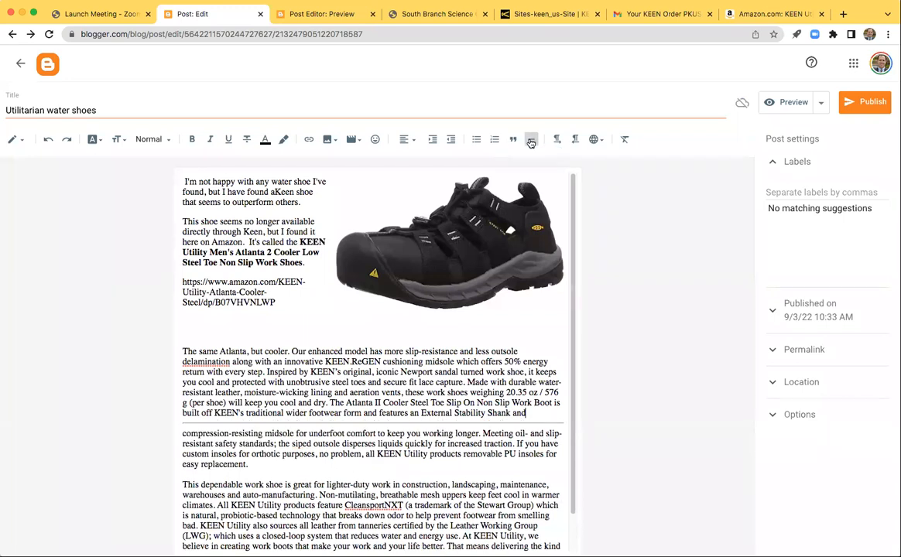
Step: Preview the post again to check the description's new paragraph and jump break
left_click(773, 102)
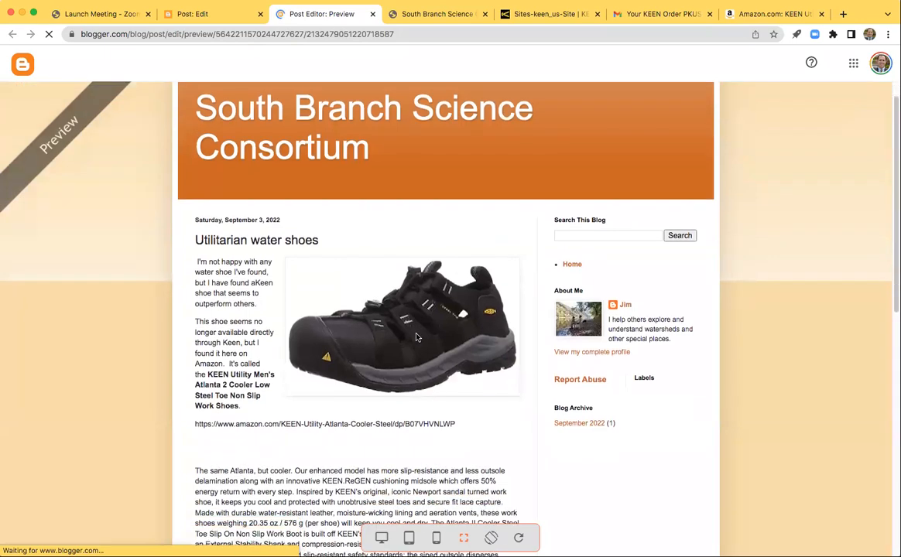
scroll(416, 337, "down", 5)
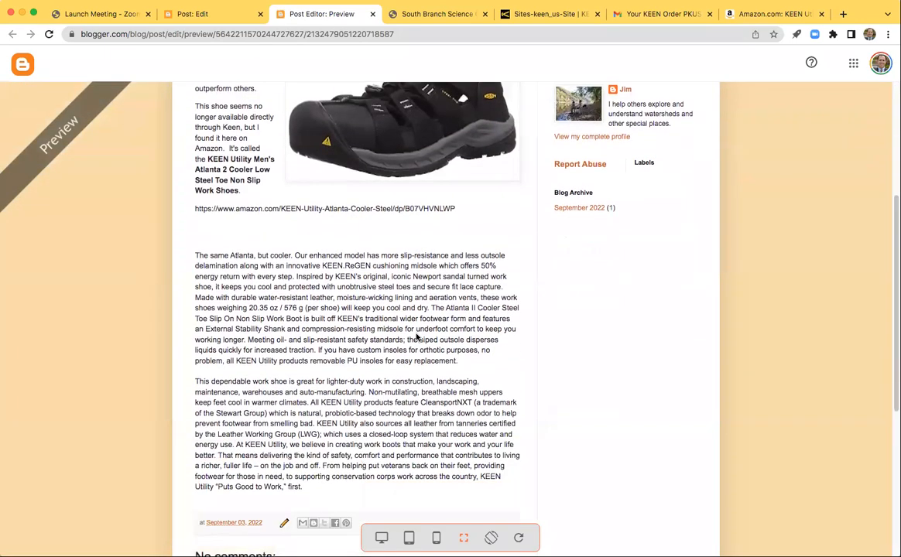
scroll(418, 337, "down", 2)
Step: Publish the "Utilitarian water shoes" post to the blog
left_click(194, 14)
left_click(867, 102)
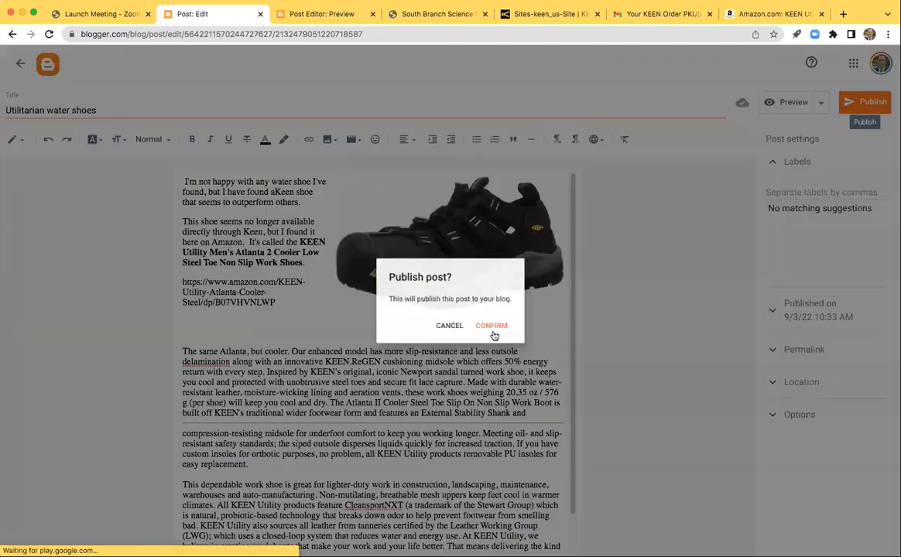
left_click(494, 329)
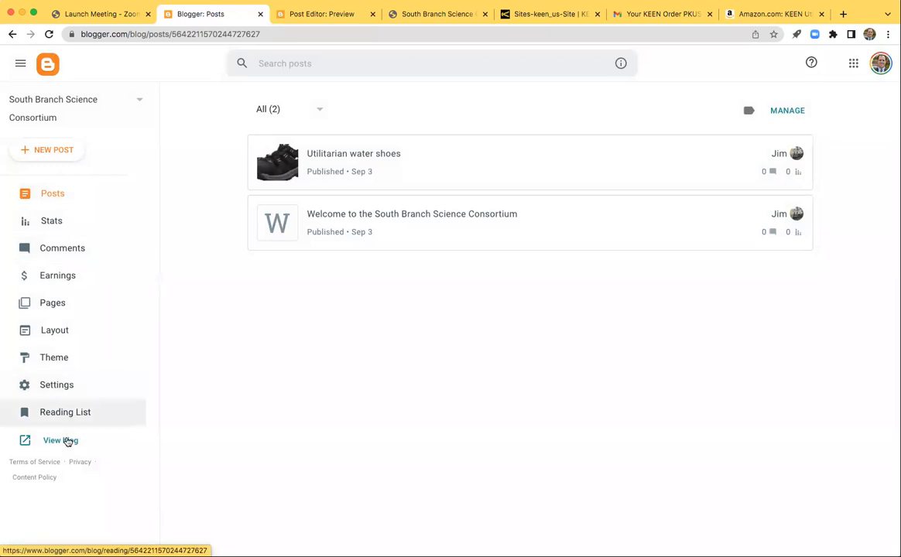
Step: View the live blog and expand the "Utilitarian water shoes" post past its jump break to read it in full
left_click(66, 440)
scroll(403, 285, "down", 5)
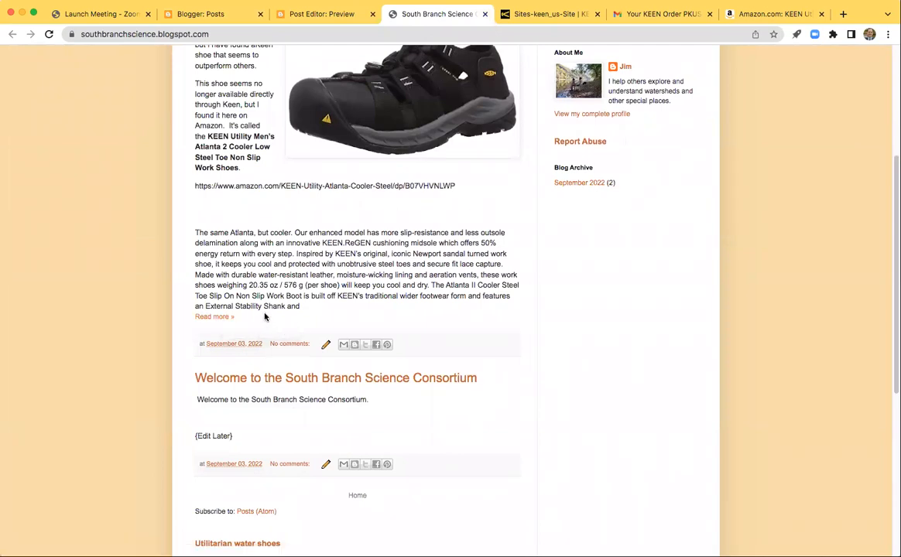
left_click(219, 318)
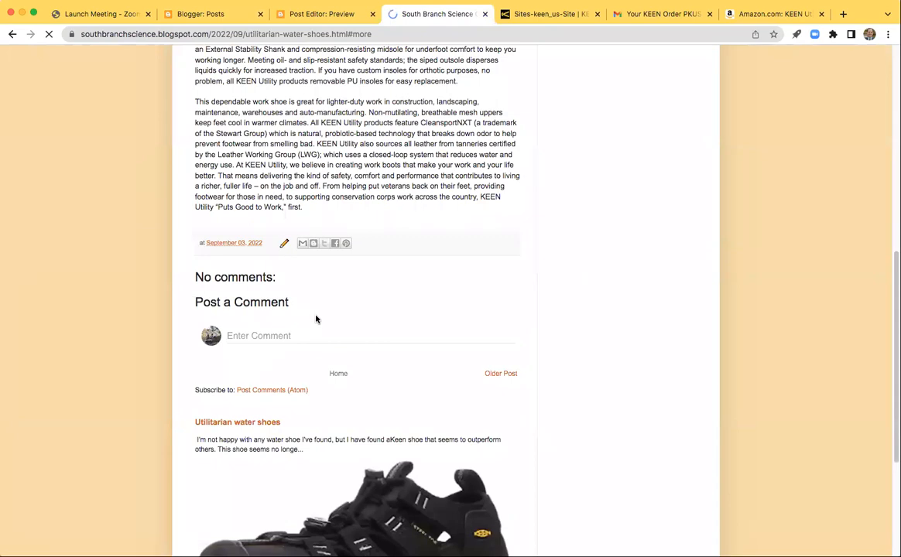
scroll(329, 318, "up", 5)
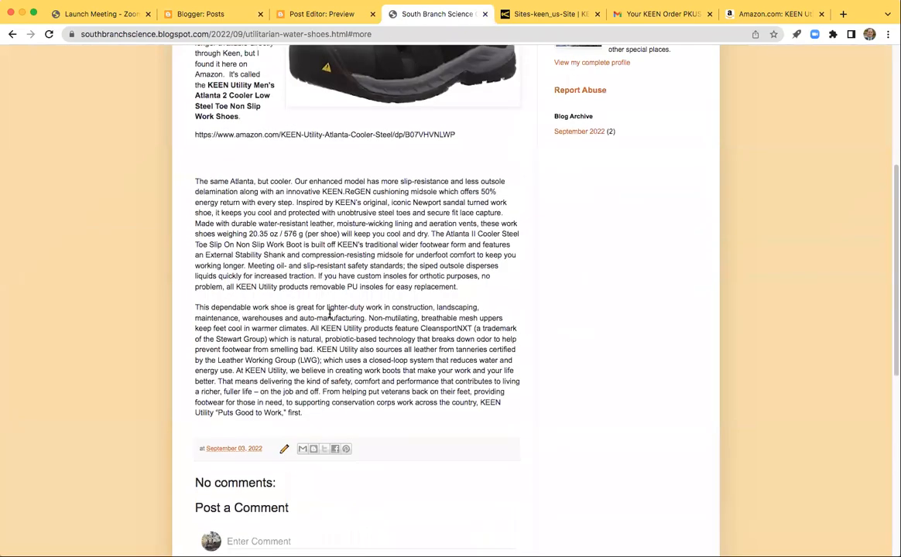
scroll(329, 316, "up", 2)
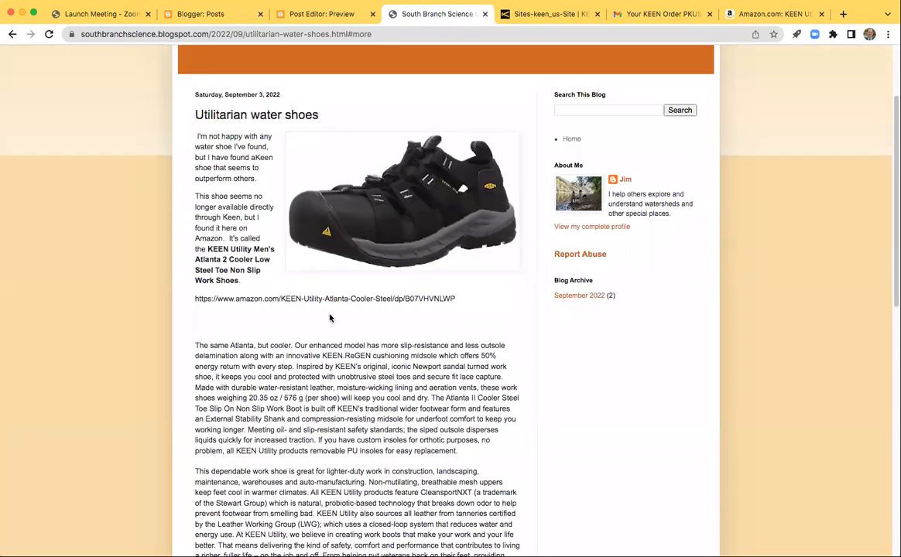
scroll(329, 317, "down", 4)
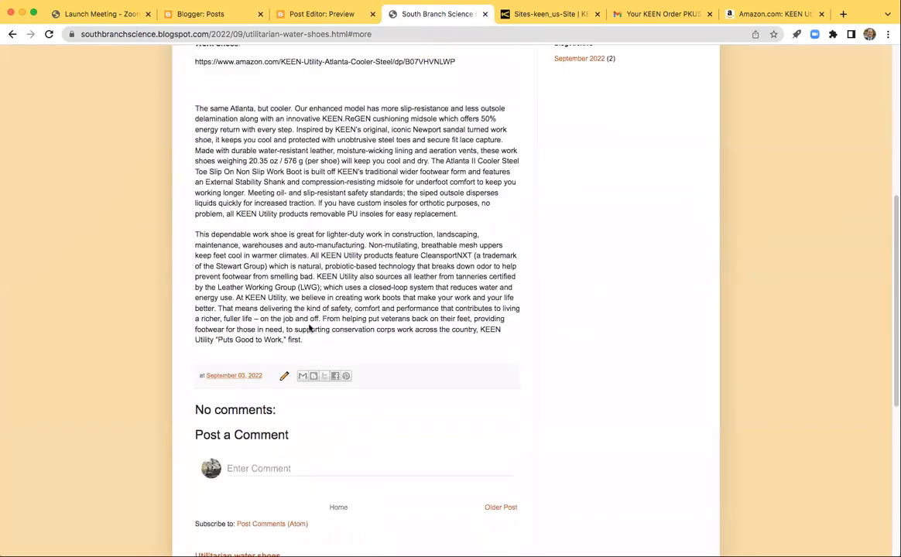
Step: Edit the published post to delete the product description and jump break below the Amazon link, and update the post
left_click(284, 378)
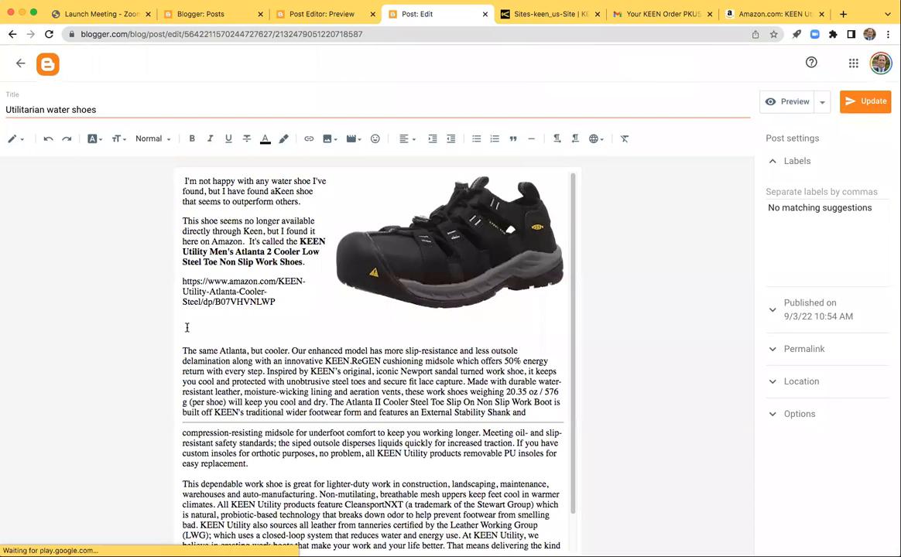
left_click_drag(186, 332, 499, 552)
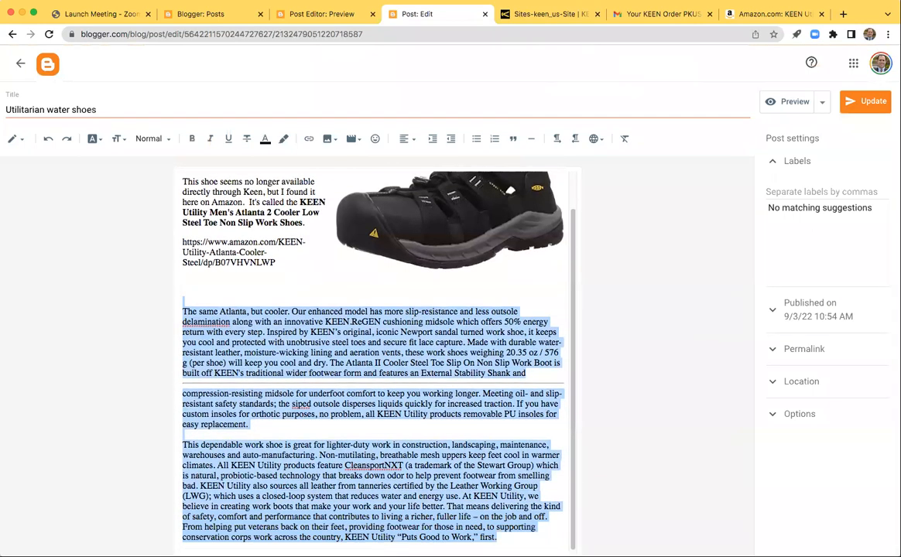
key("BackSpace")
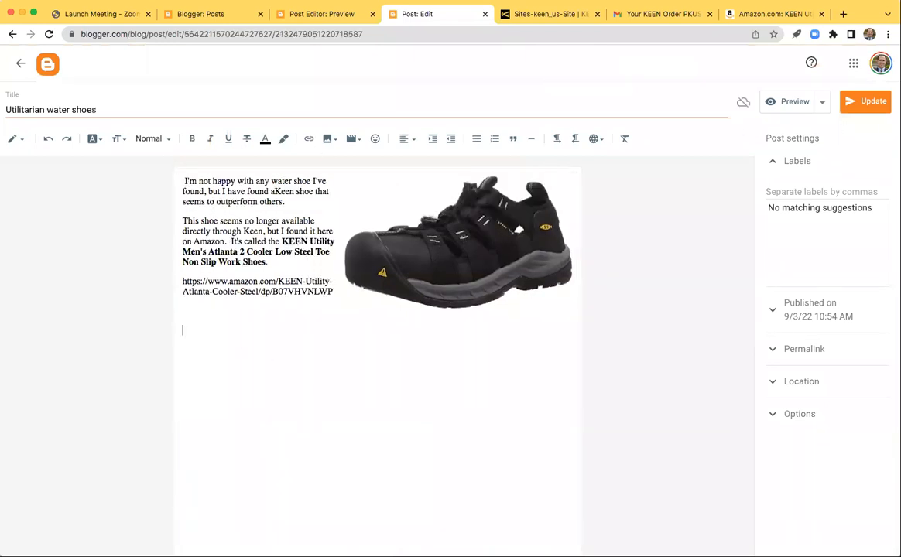
left_click(867, 105)
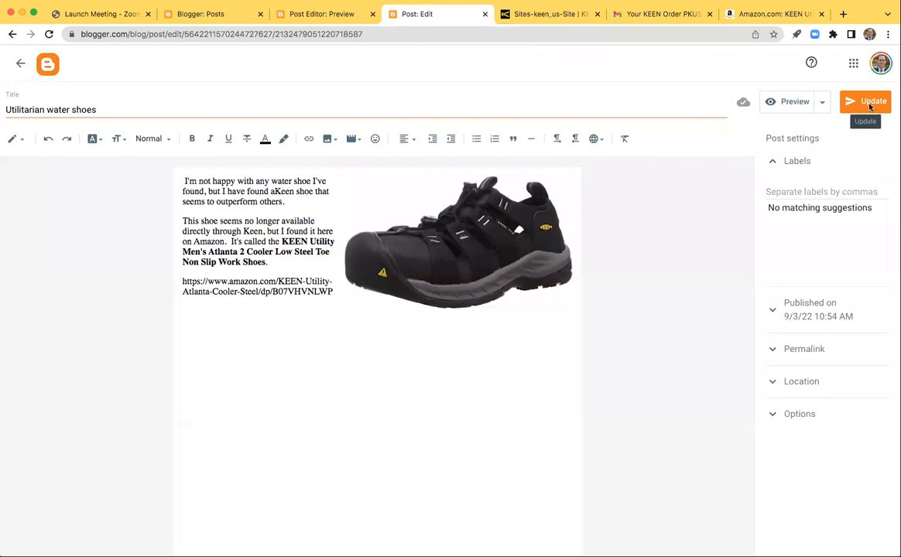
Step: Close the post editor and view the live blog to check the shortened "Utilitarian water shoes" post
left_click(485, 15)
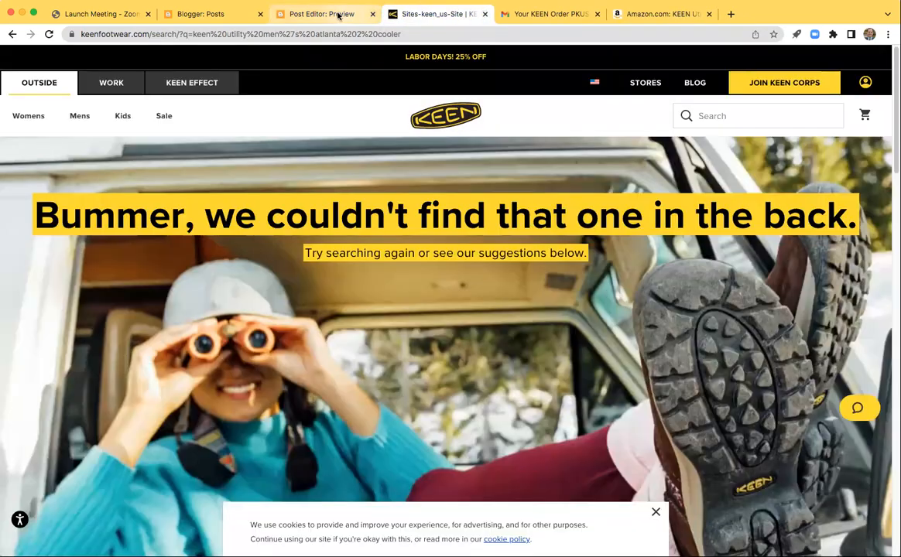
left_click(225, 15)
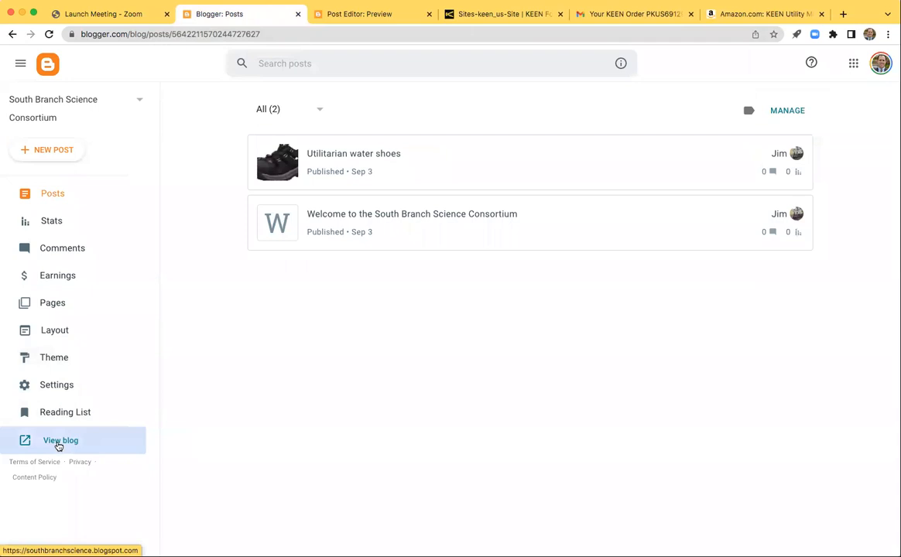
left_click(57, 444)
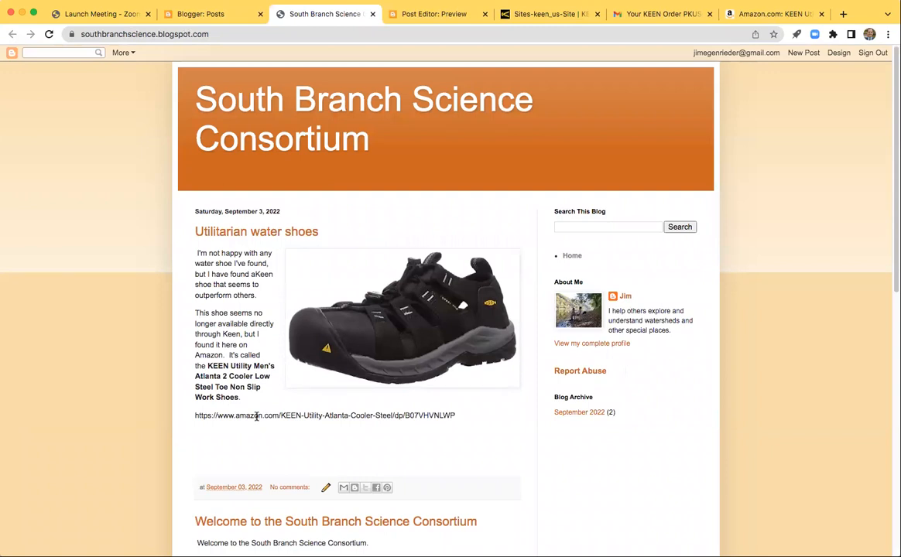
Step: Edit the "Utilitarian water shoes" post to turn its plain Amazon address into a hyperlink, and update the post
left_click(326, 489)
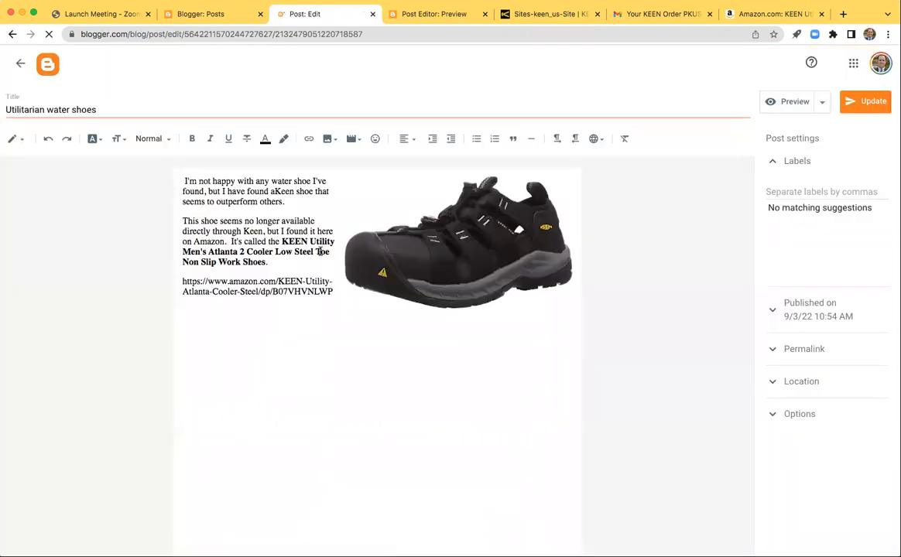
left_click_drag(182, 282, 334, 293)
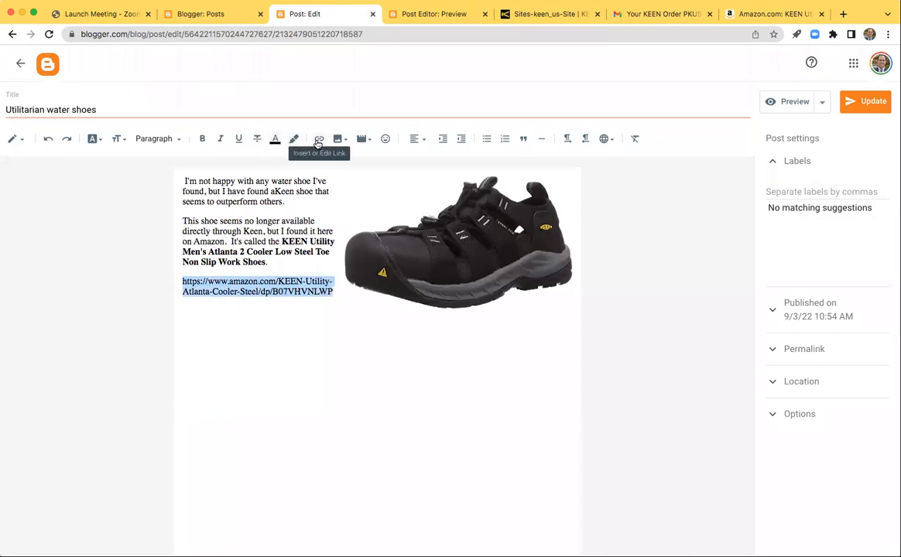
left_click(320, 143)
left_click(320, 141)
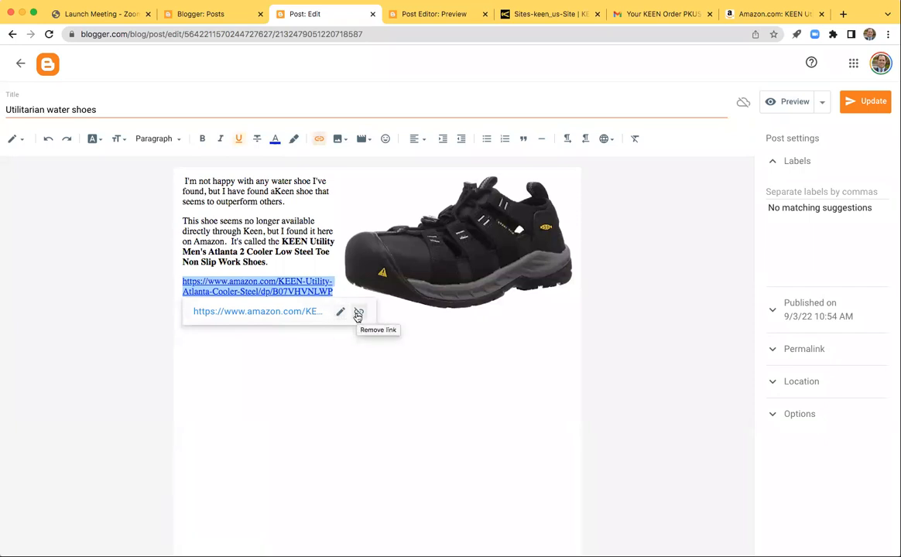
left_click(306, 349)
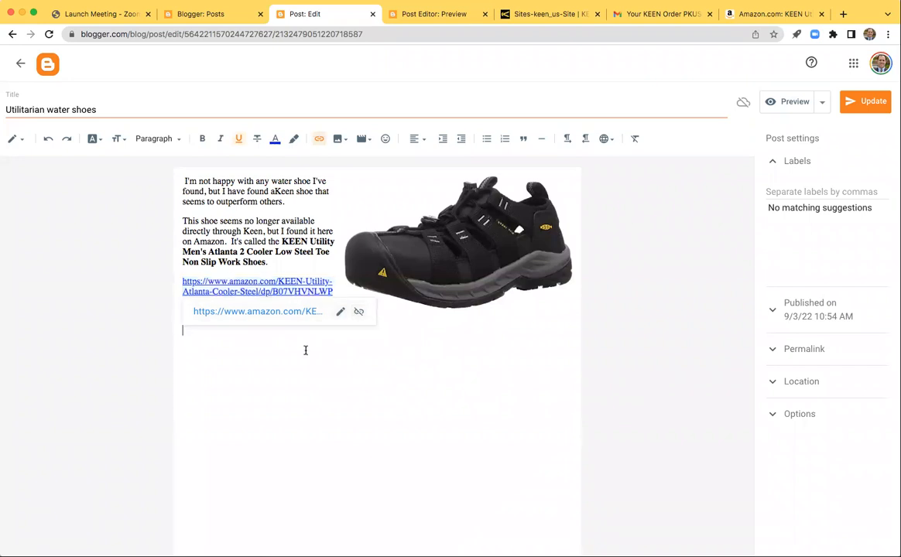
left_click(867, 102)
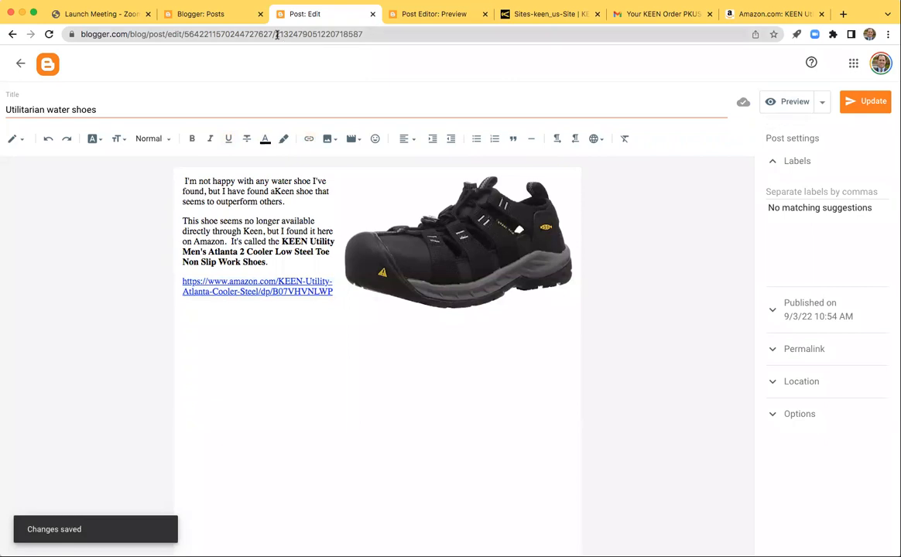
Step: View the live blog again to check the Amazon link in the water shoes post
left_click(210, 16)
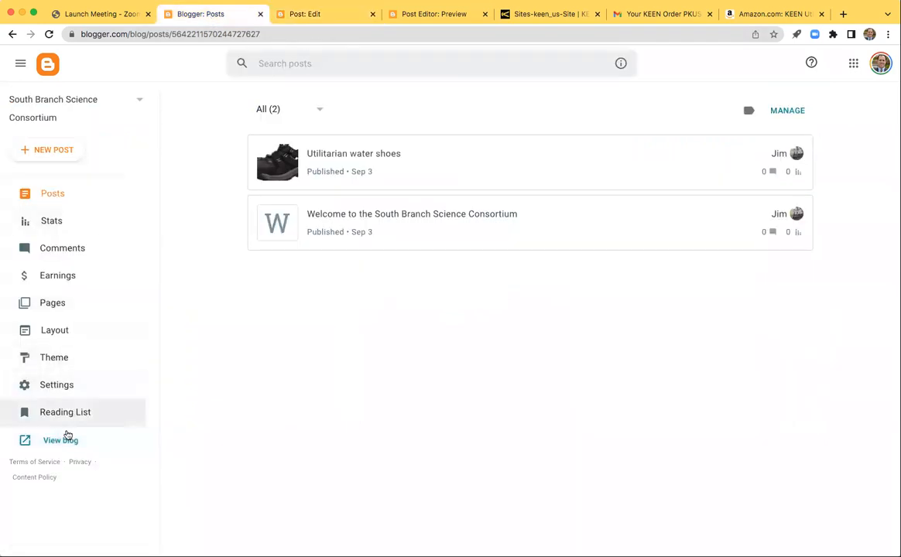
left_click(65, 440)
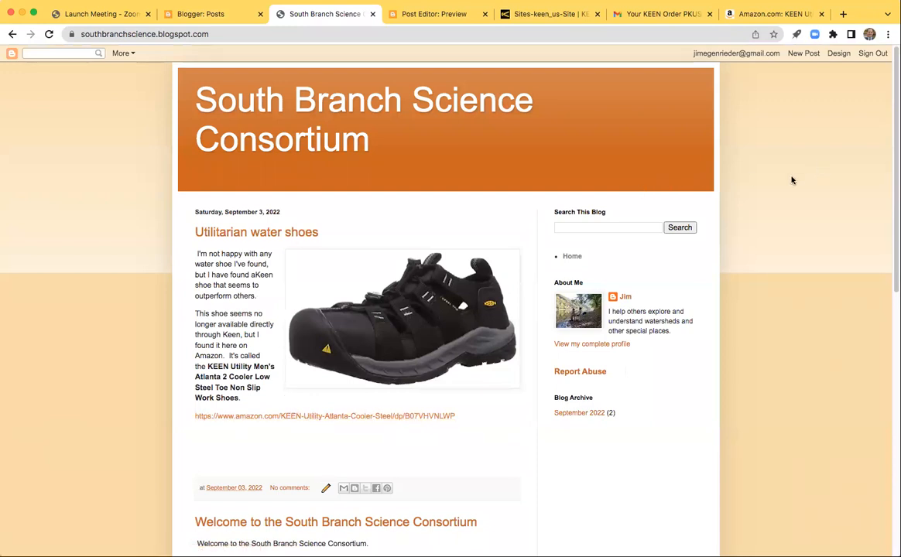
left_click(837, 55)
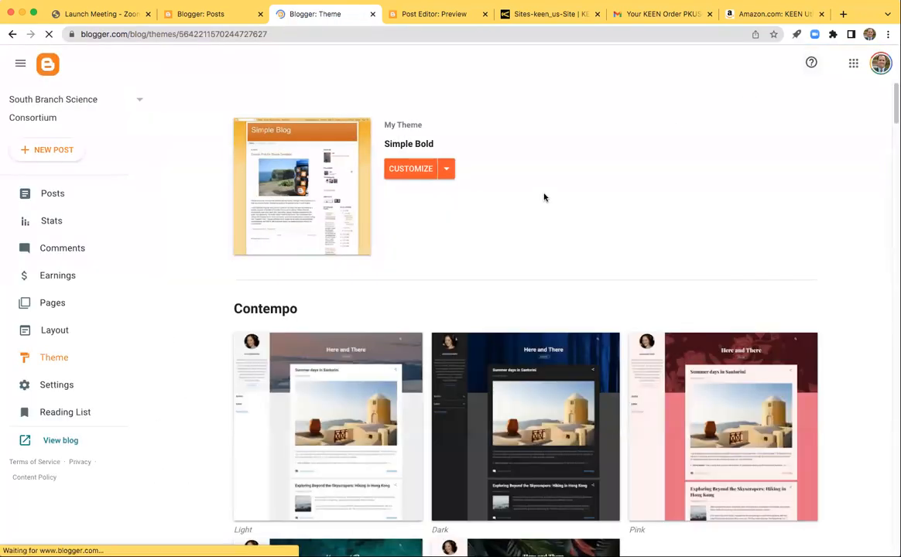
left_click(60, 332)
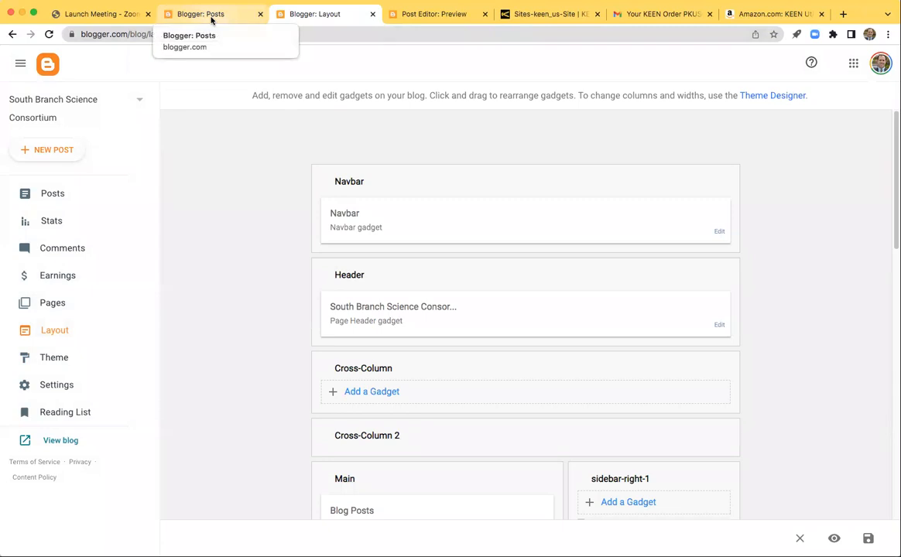
left_click(210, 20)
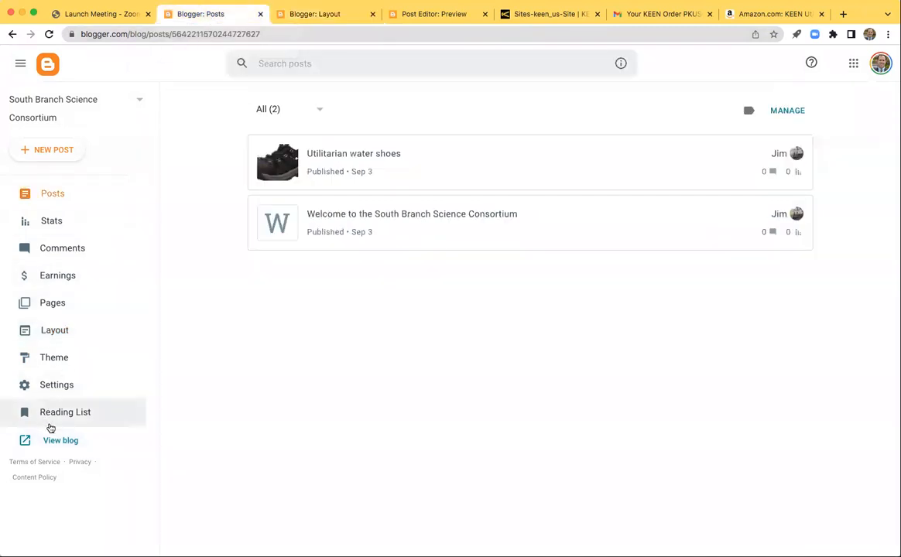
left_click(61, 442)
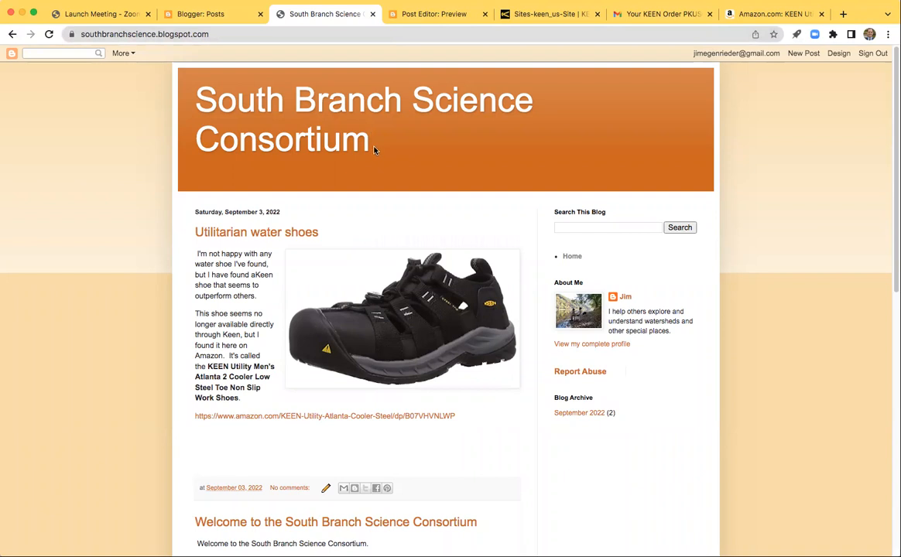
left_click(406, 17)
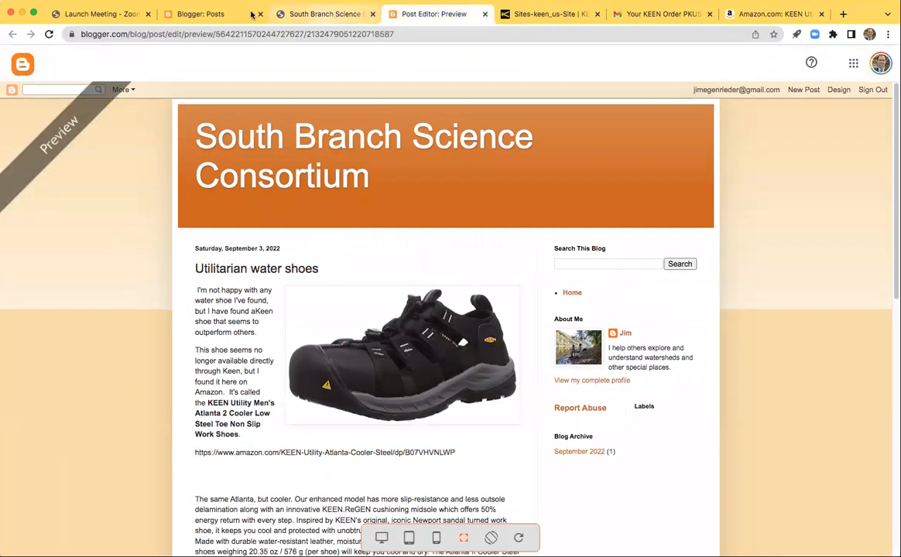
Step: Open the page header gadget's settings from the blog layout and choose to upload its image from the computer
left_click(226, 14)
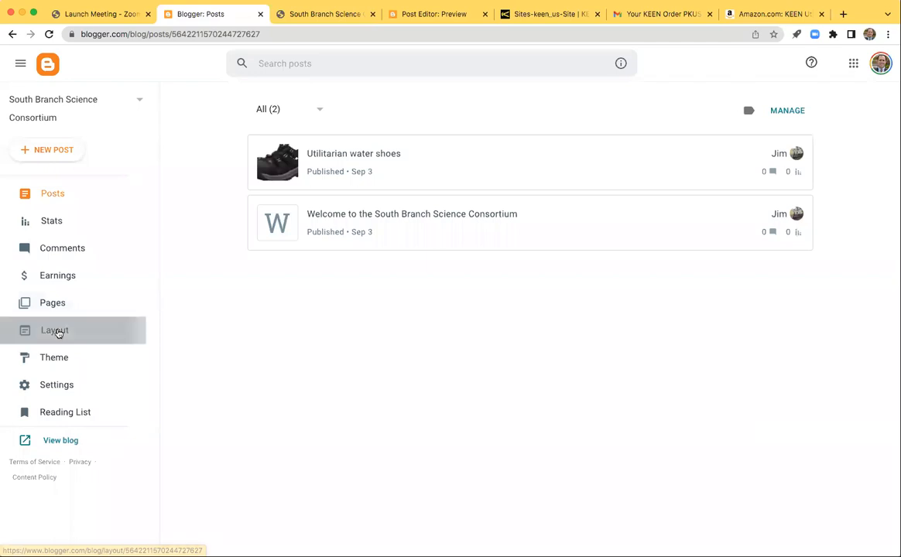
left_click(56, 331)
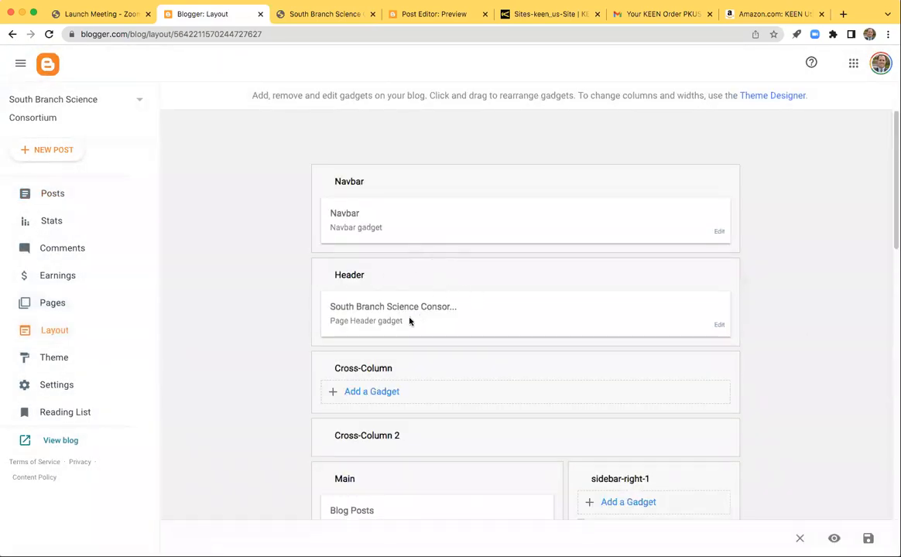
left_click(719, 326)
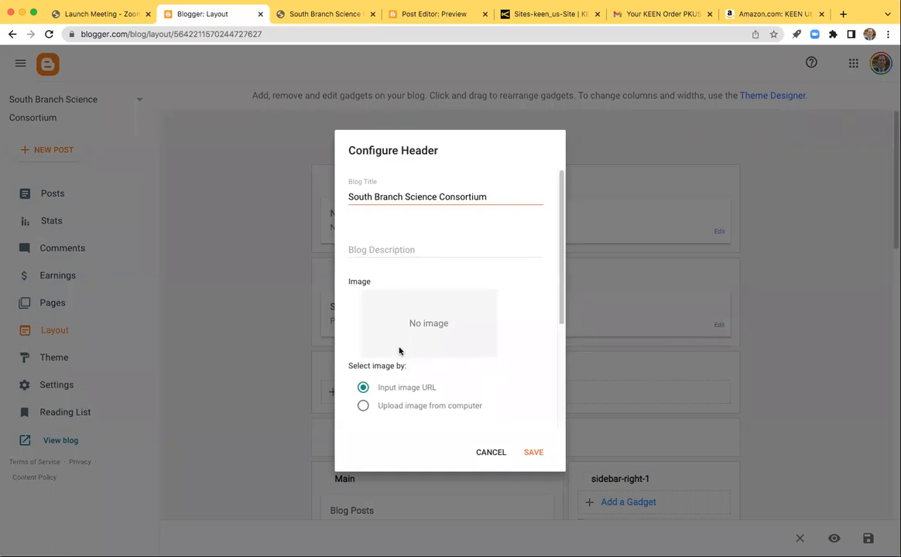
left_click(364, 406)
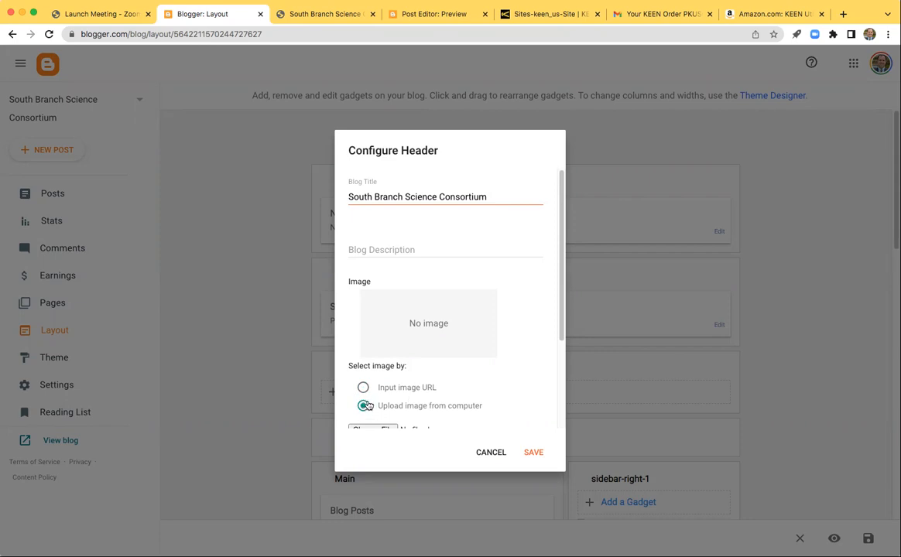
scroll(371, 395, "down", 1)
left_click(374, 406)
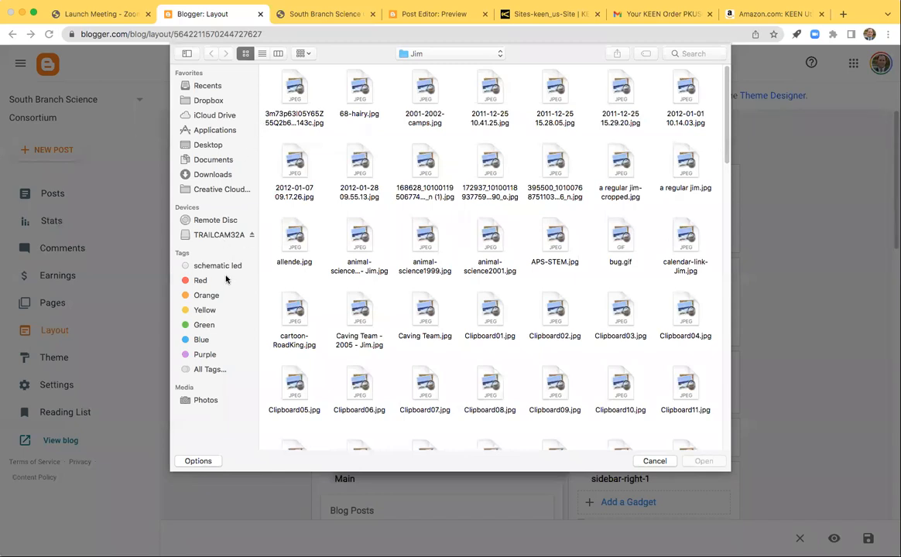
Step: Upload river-panorama-October-text.jpg from the SBSC folder in Dropbox as the header image, and save the header placed behind title and description
left_click(209, 101)
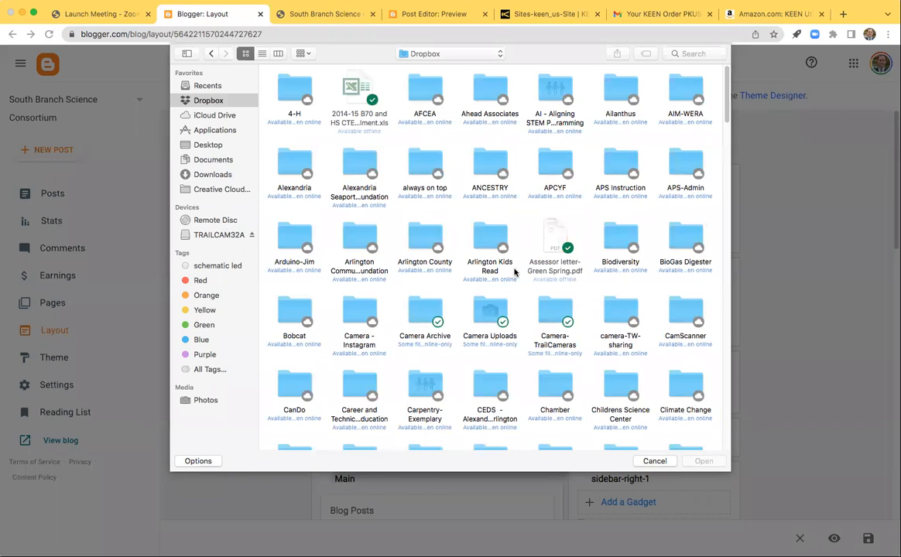
scroll(514, 270, "down", 5)
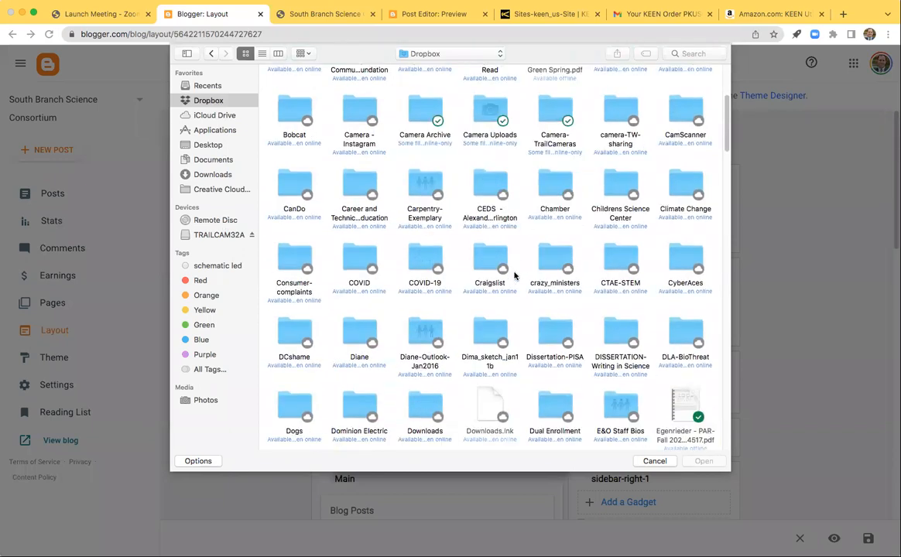
scroll(514, 275, "down", 3)
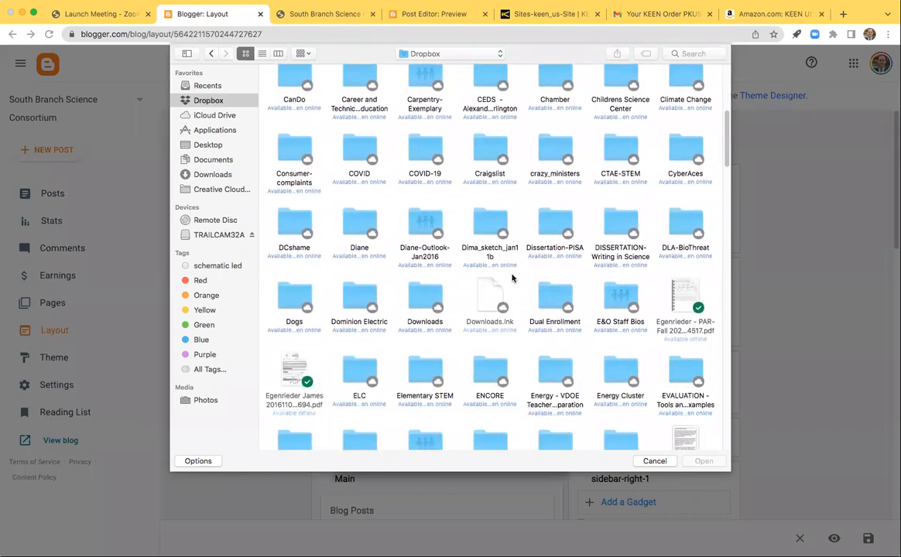
scroll(512, 277, "down", 5)
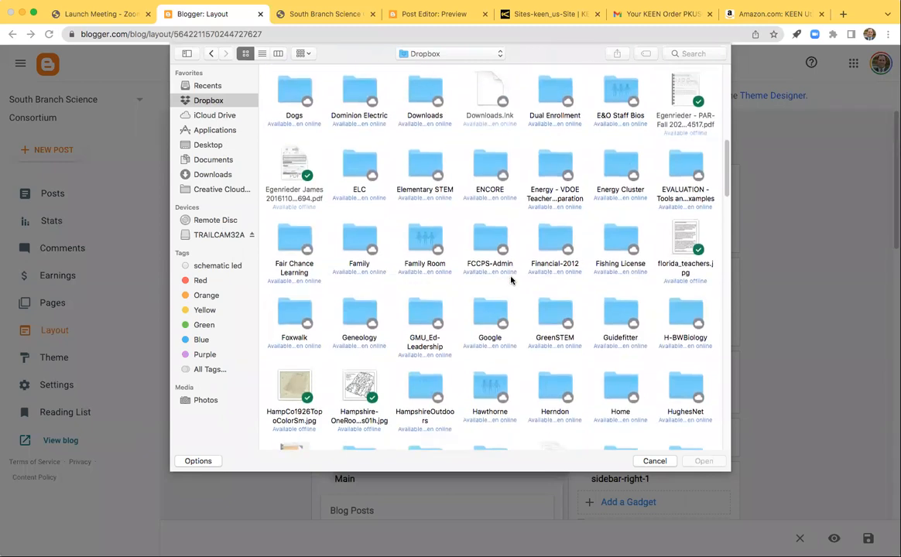
scroll(511, 281, "down", 3)
scroll(511, 281, "down", 11)
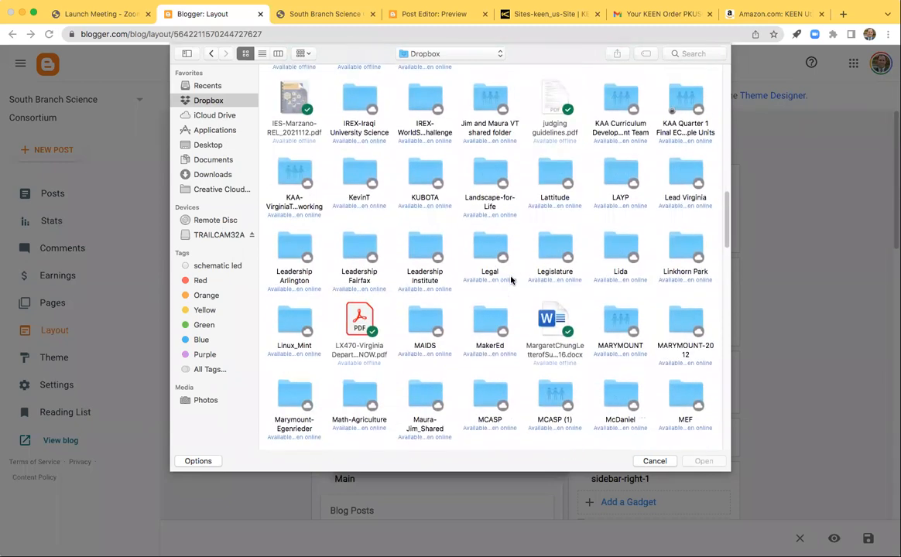
scroll(511, 280, "down", 6)
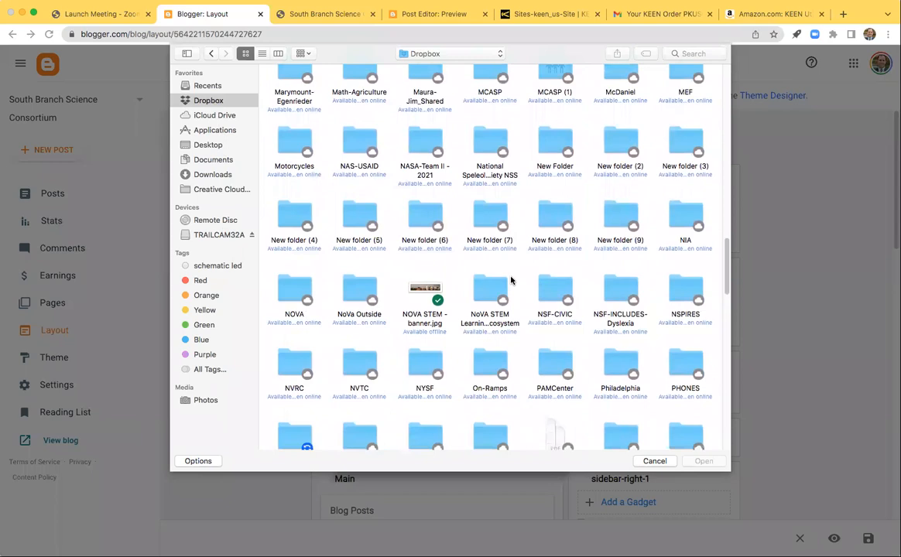
scroll(511, 280, "down", 9)
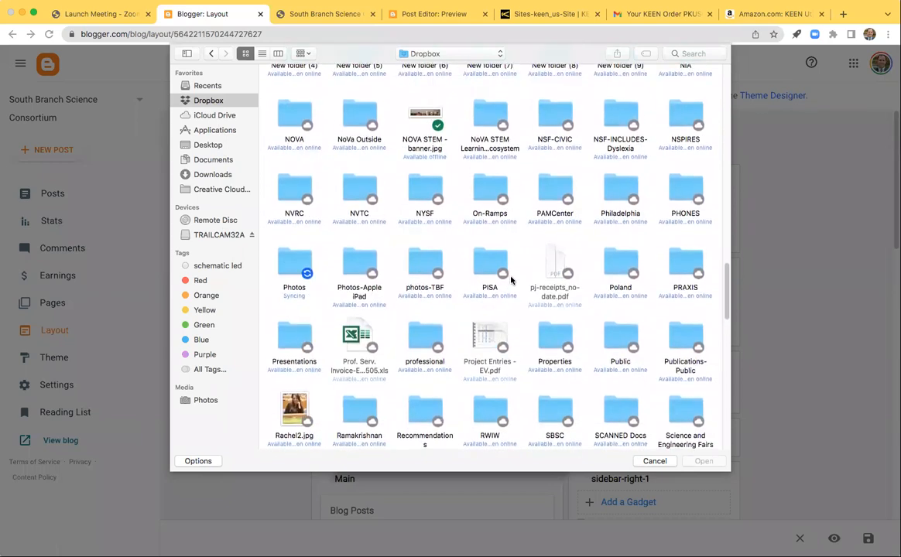
left_click(549, 260)
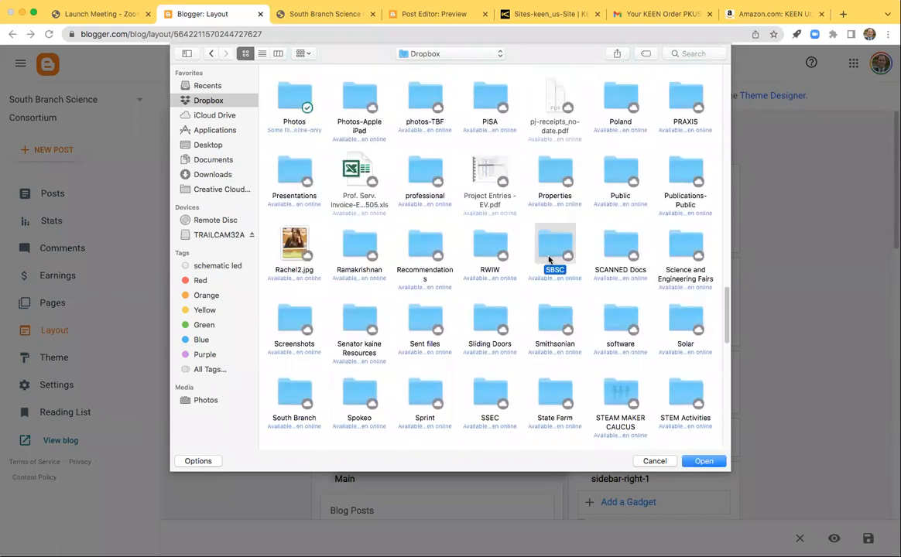
double_click(549, 260)
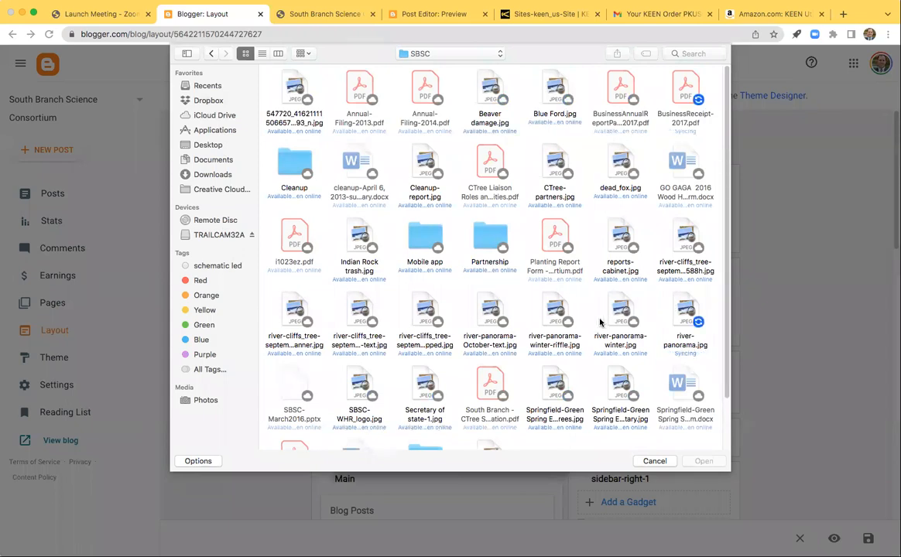
left_click(494, 316)
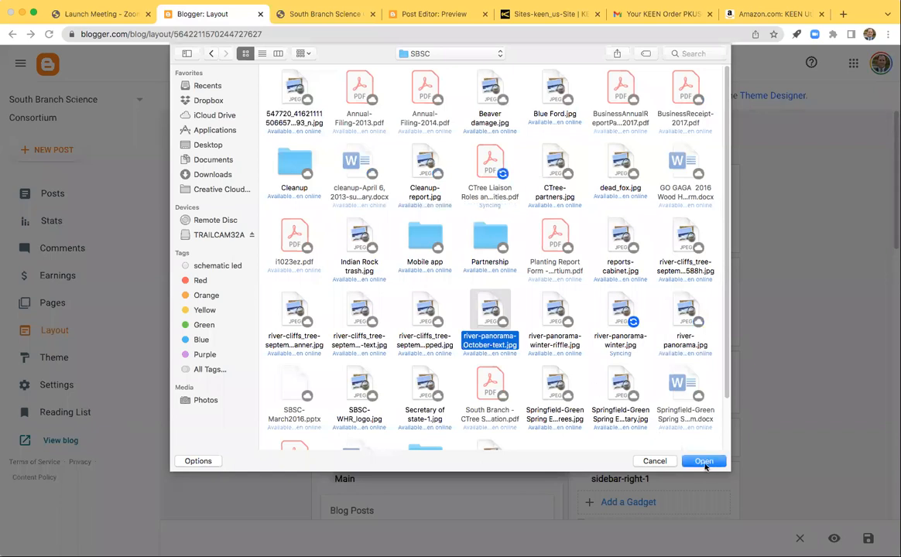
left_click(704, 461)
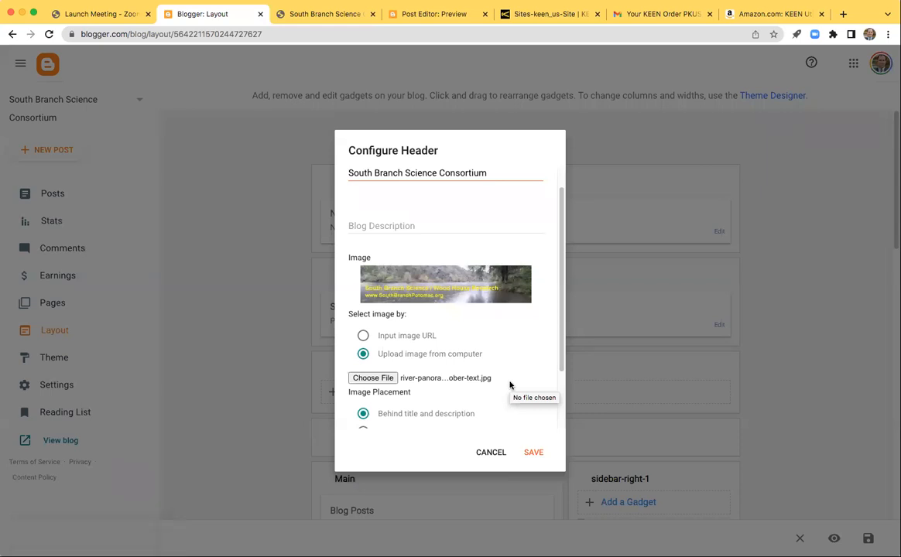
left_click(534, 454)
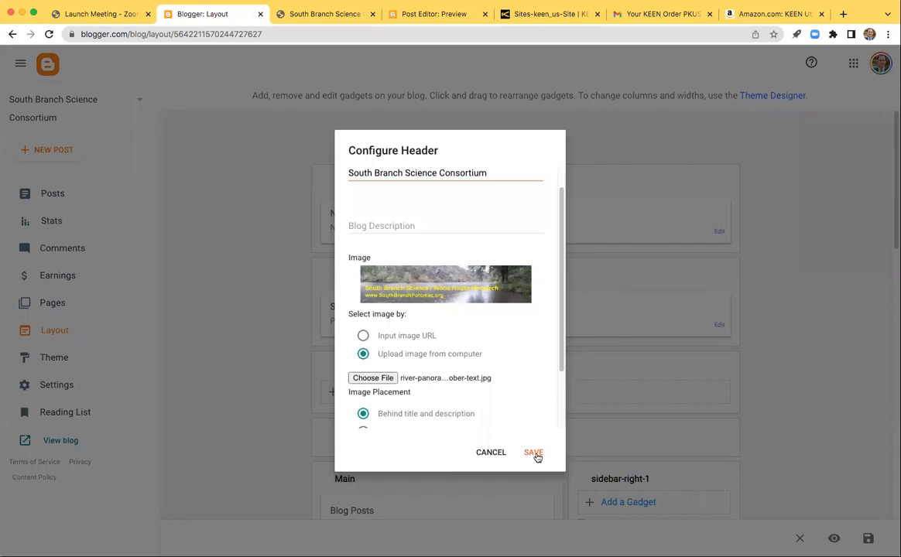
left_click(535, 455)
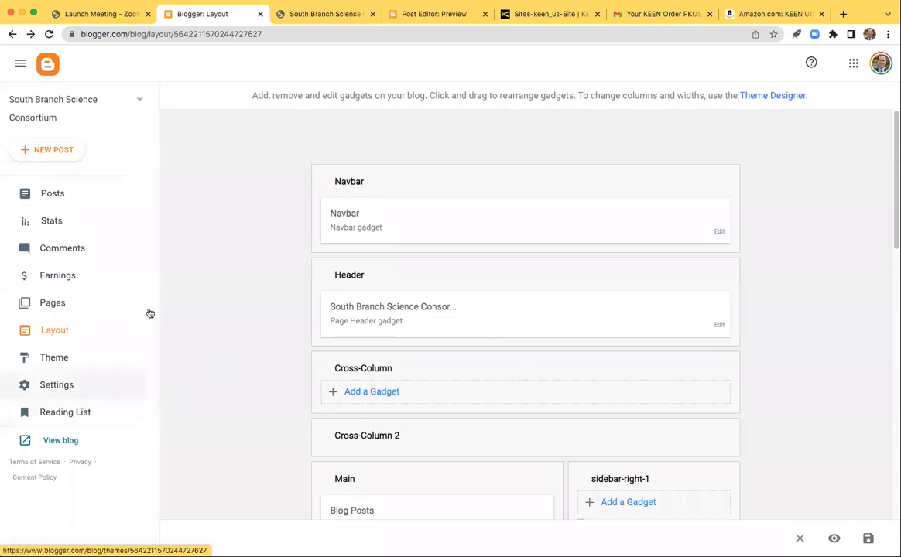
Step: Reload the live blog to check how the header image looks behind the title
left_click(289, 17)
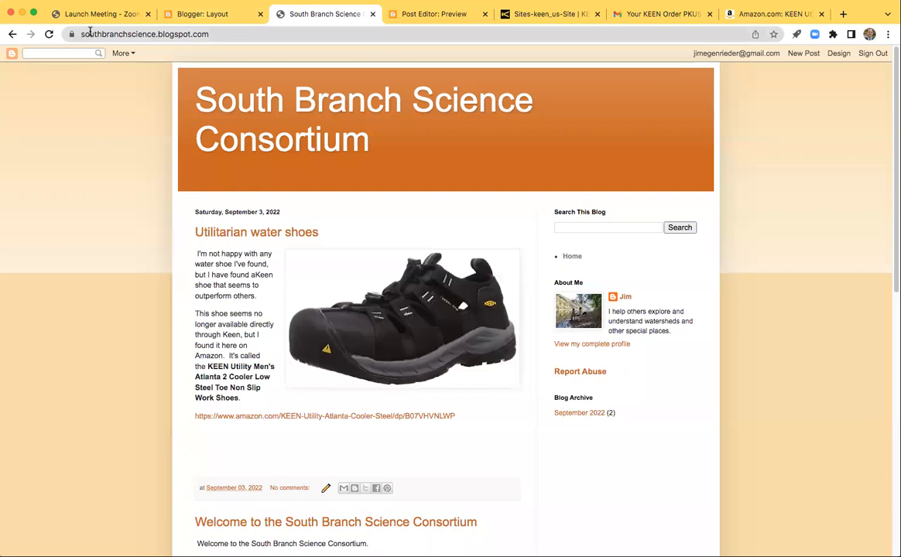
left_click(51, 34)
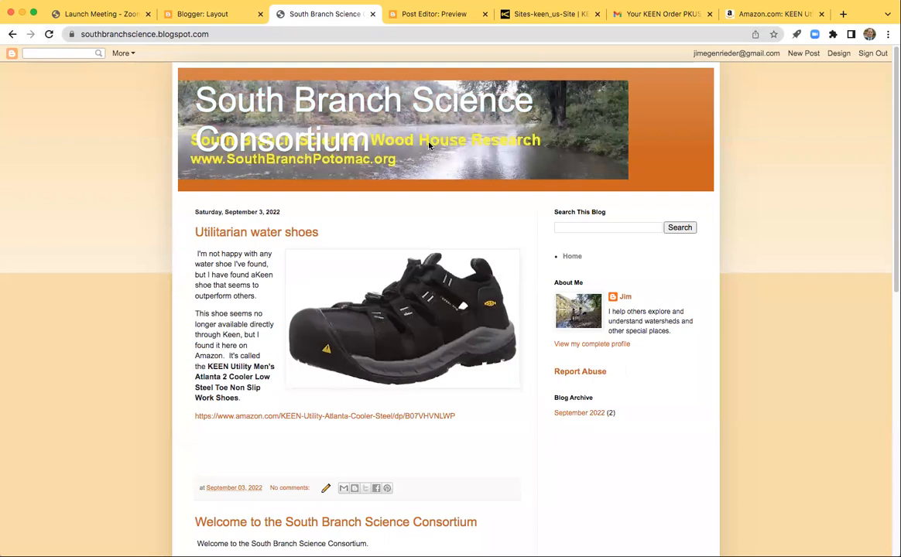
Step: Set the header's image placement to "Instead of title and description" and save the header settings
left_click(228, 15)
left_click(720, 326)
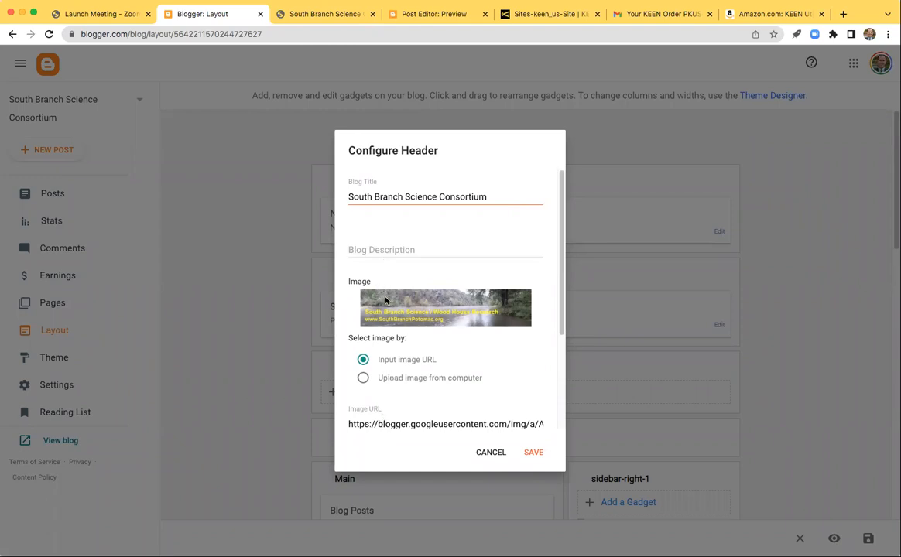
scroll(383, 347, "down", 3)
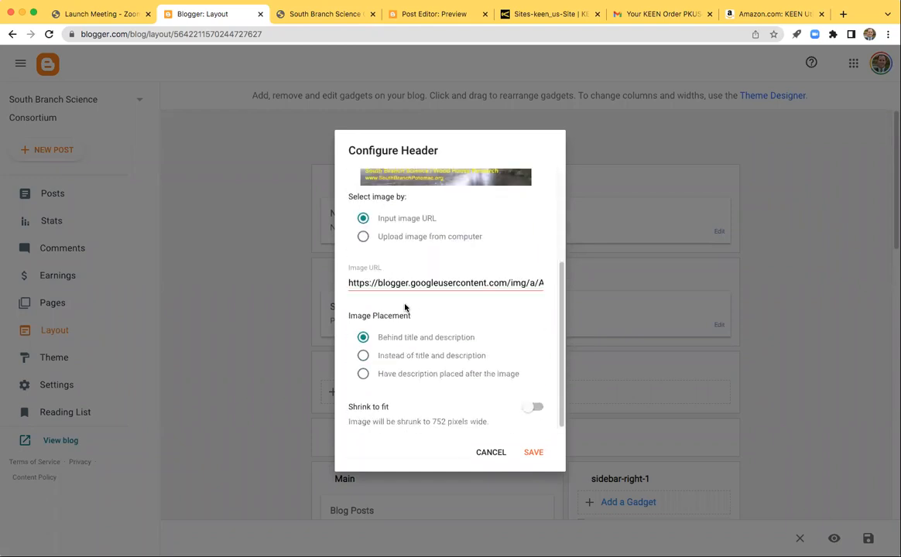
left_click(363, 357)
left_click(533, 453)
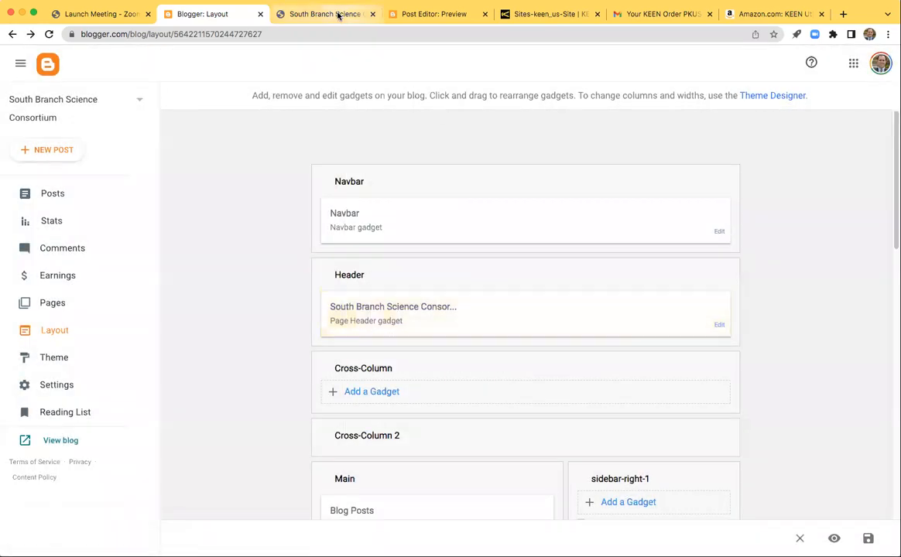
Step: Reload the live blog to check the header with the image replacing the title
left_click(346, 14)
left_click(50, 37)
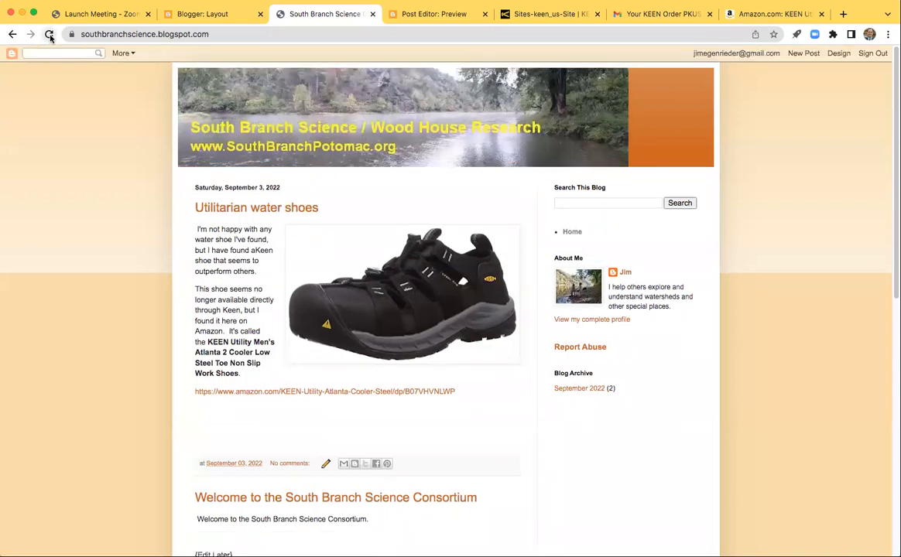